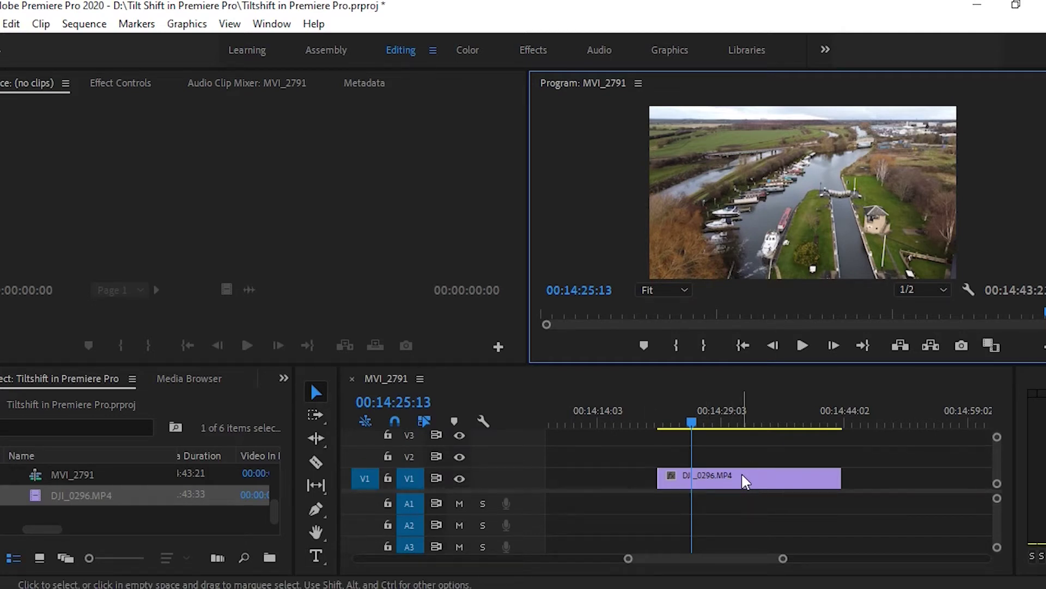
Step: Move the DJI_0296.MP4 drone clip from V1 up to V2, leaving V1 empty
drag(742, 479, 756, 458)
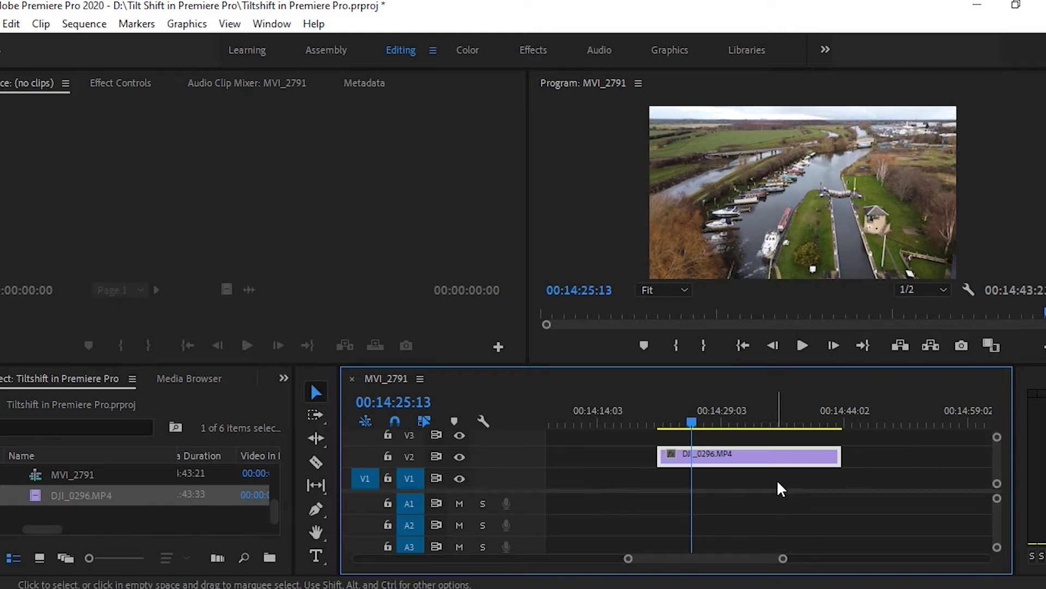
click(841, 485)
right_click(215, 528)
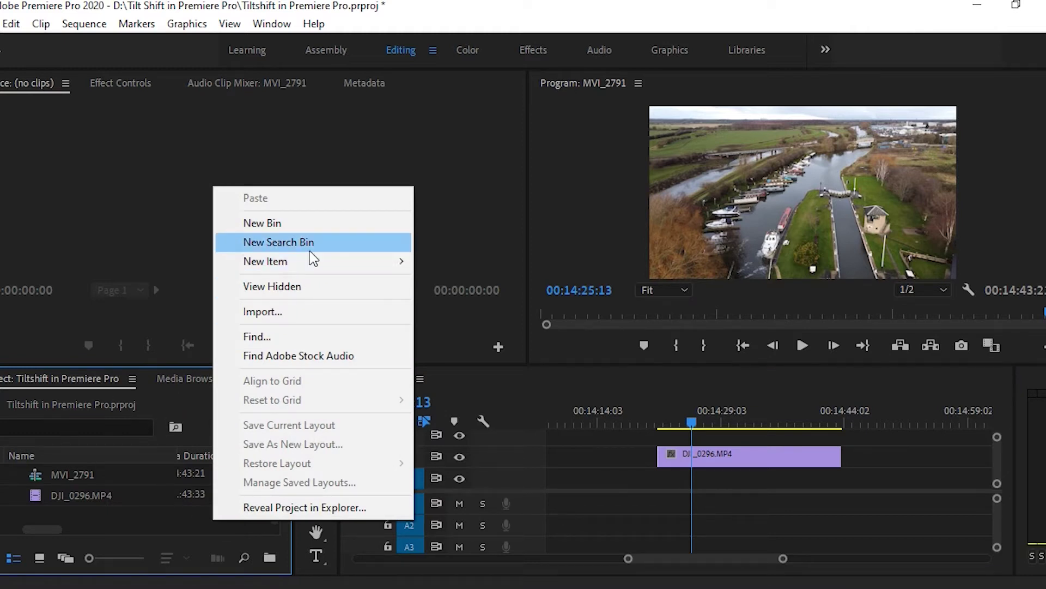
mouse_move(319, 261)
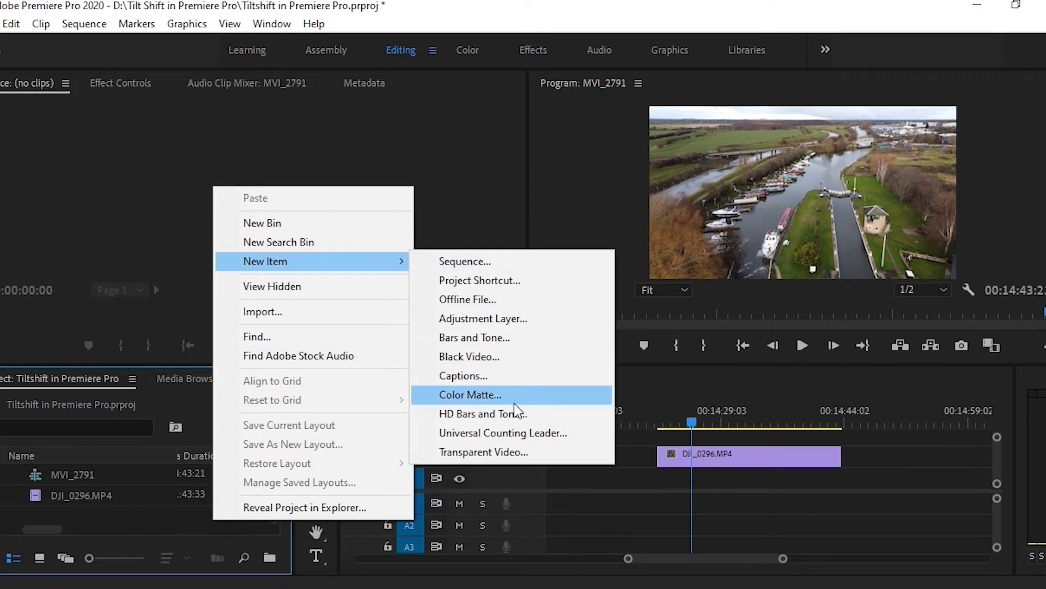
Step: Create a pure white (FFFFFF) colour matte named White Color Matte and drop it on V1
click(516, 394)
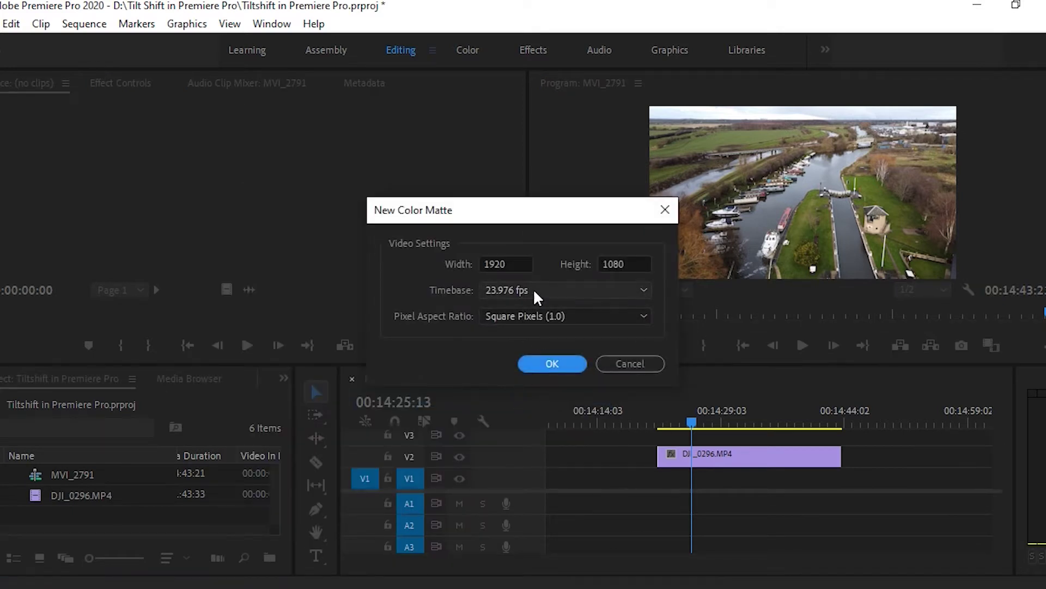
click(553, 363)
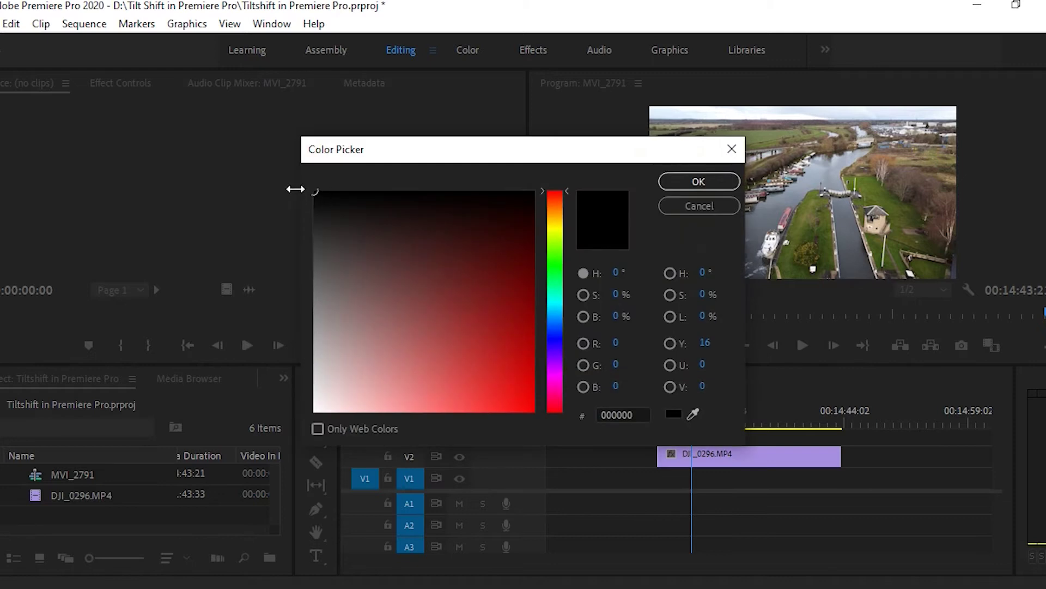
drag(317, 204, 308, 421)
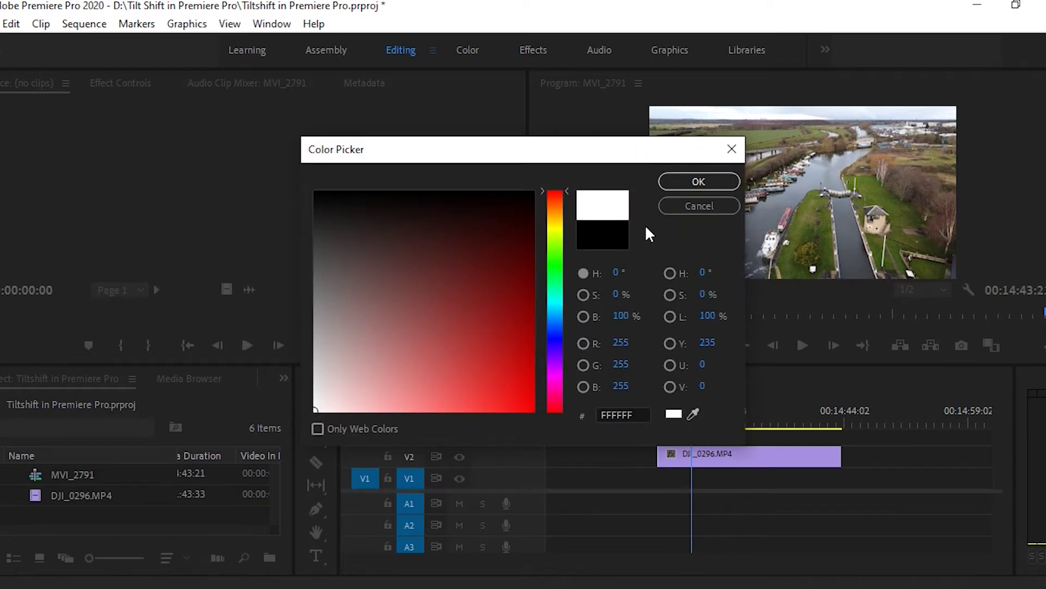
click(683, 182)
click(456, 304)
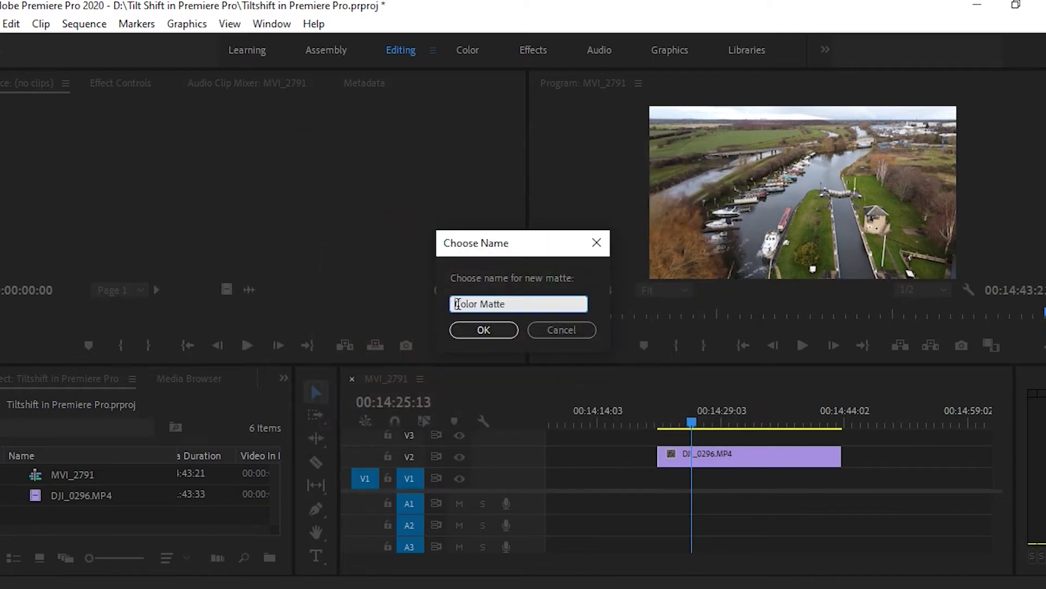
text(White)
click(485, 329)
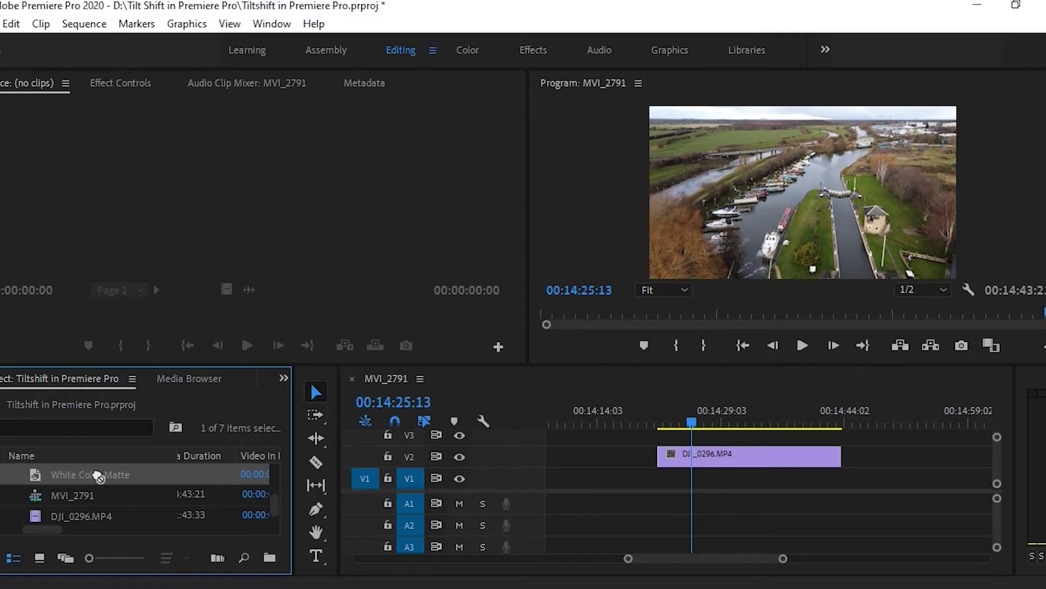
drag(98, 475, 840, 482)
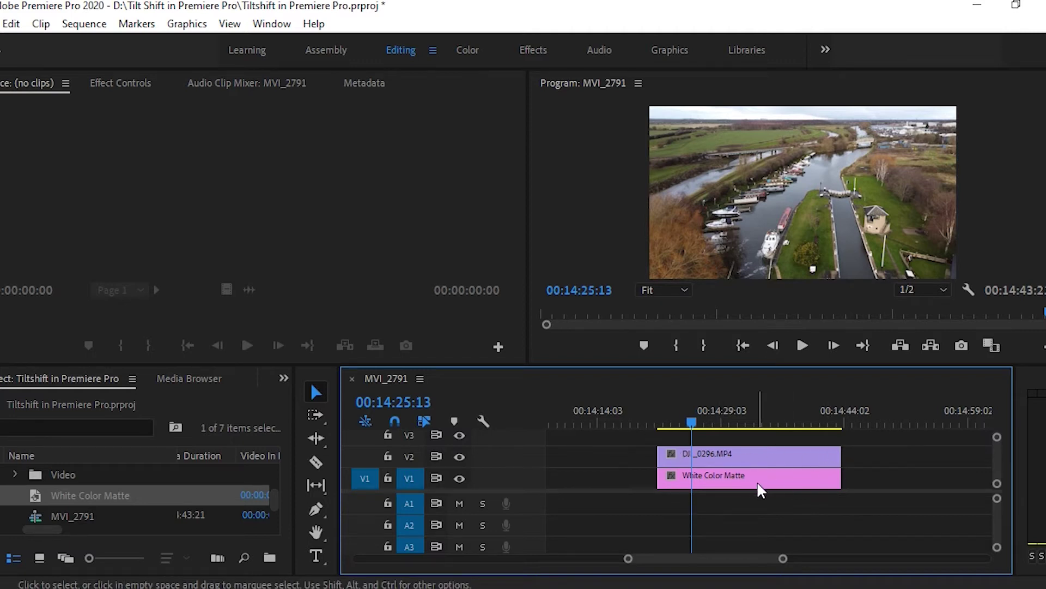
Step: Nest the White Color Matte clip into a sequence named Blur Map
click(774, 484)
right_click(773, 484)
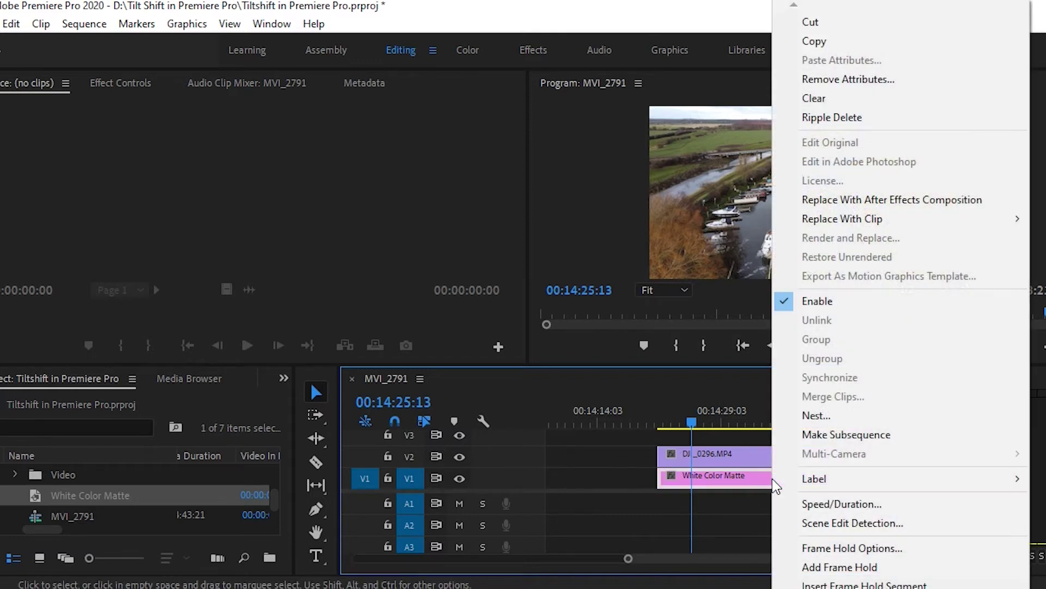
click(805, 414)
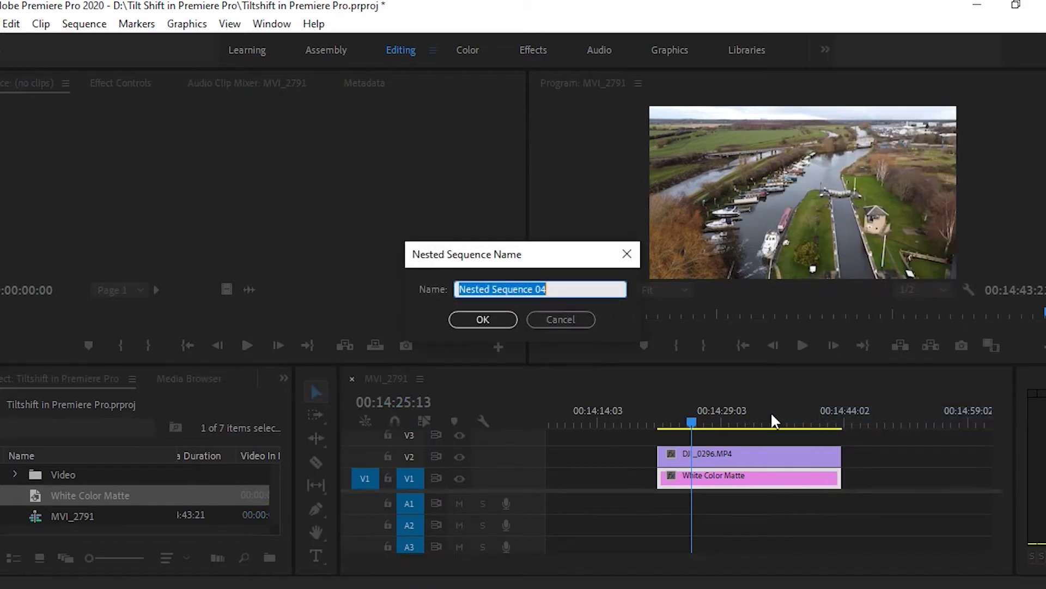
text(Blur Map)
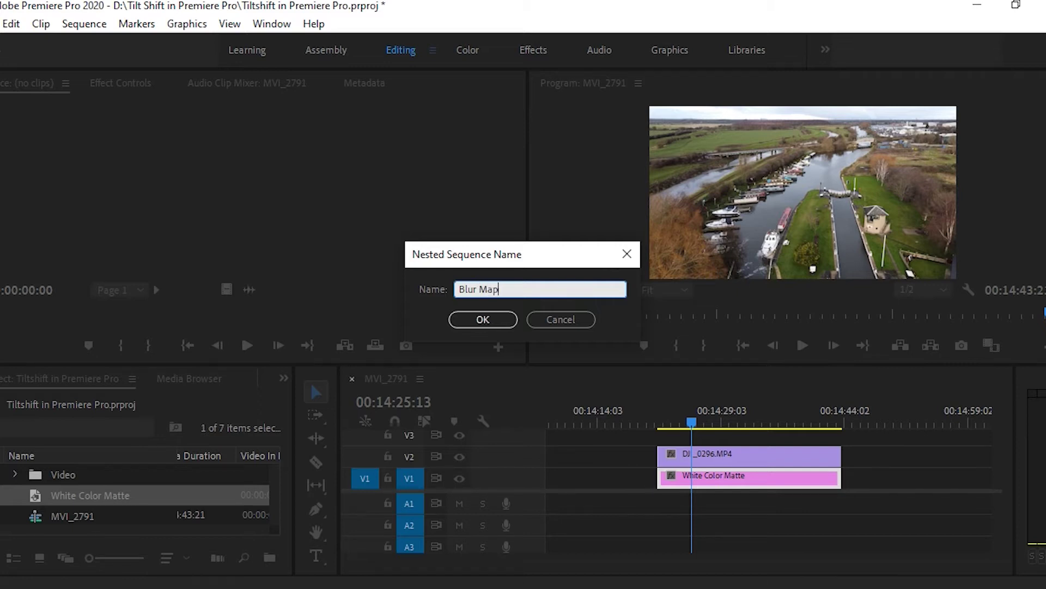
click(493, 322)
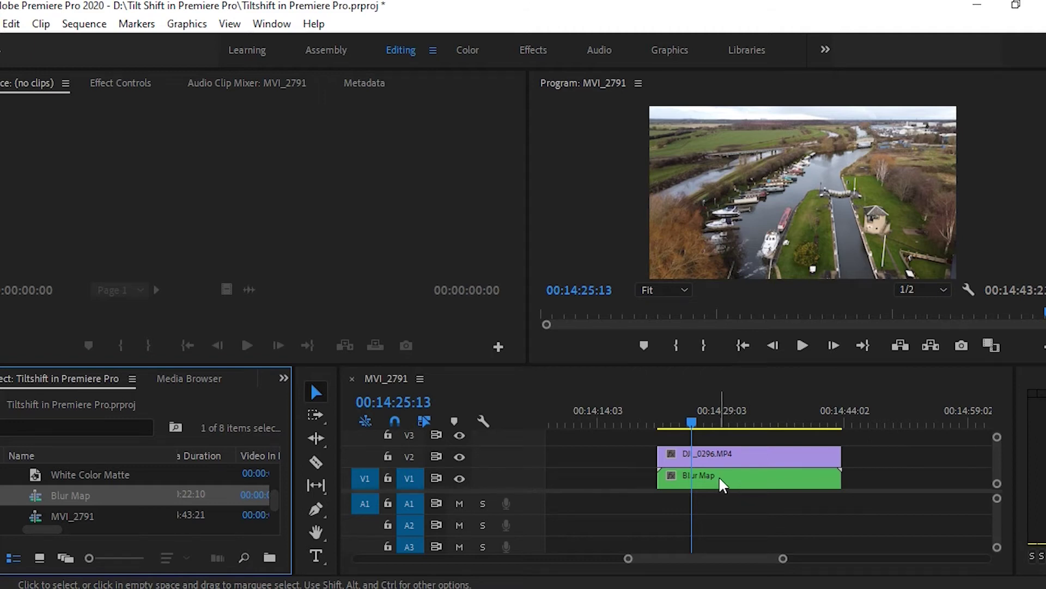
mouse_move(720, 481)
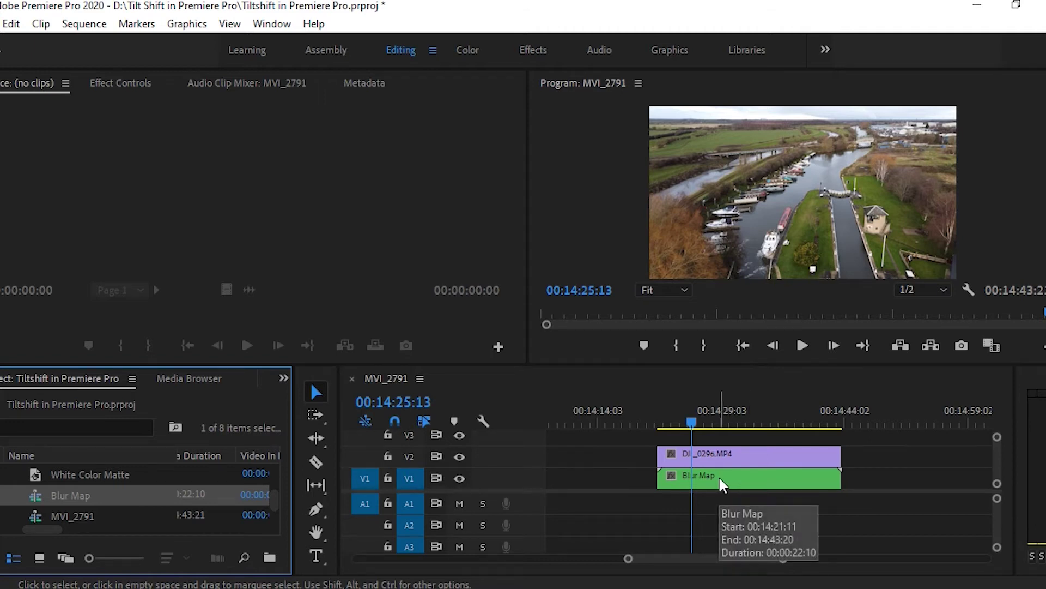
Step: Inside Blur Map, create a black colour matte named Black Color Matte
double_click(722, 484)
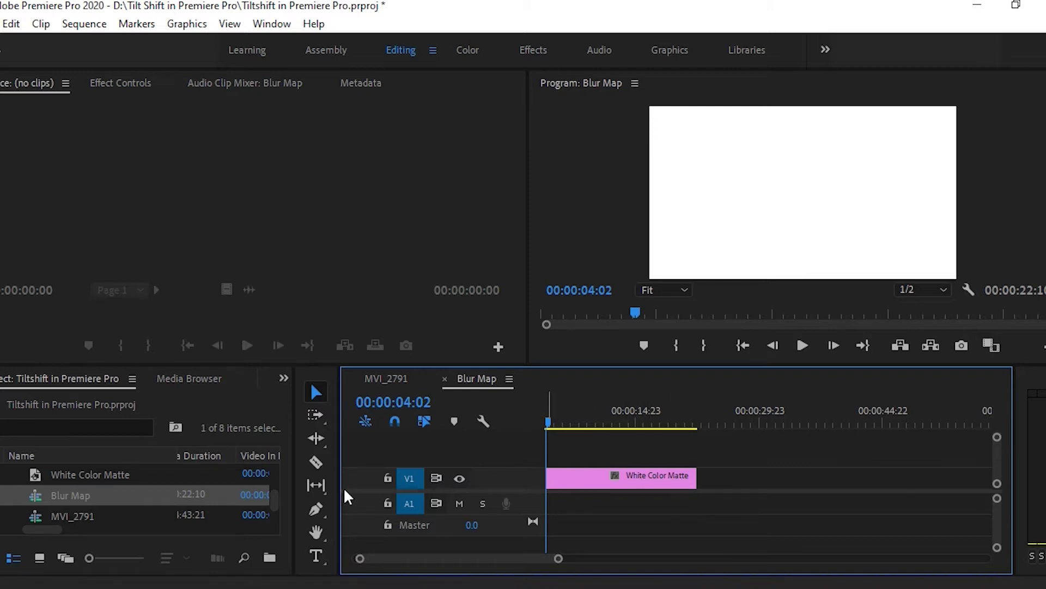
right_click(234, 403)
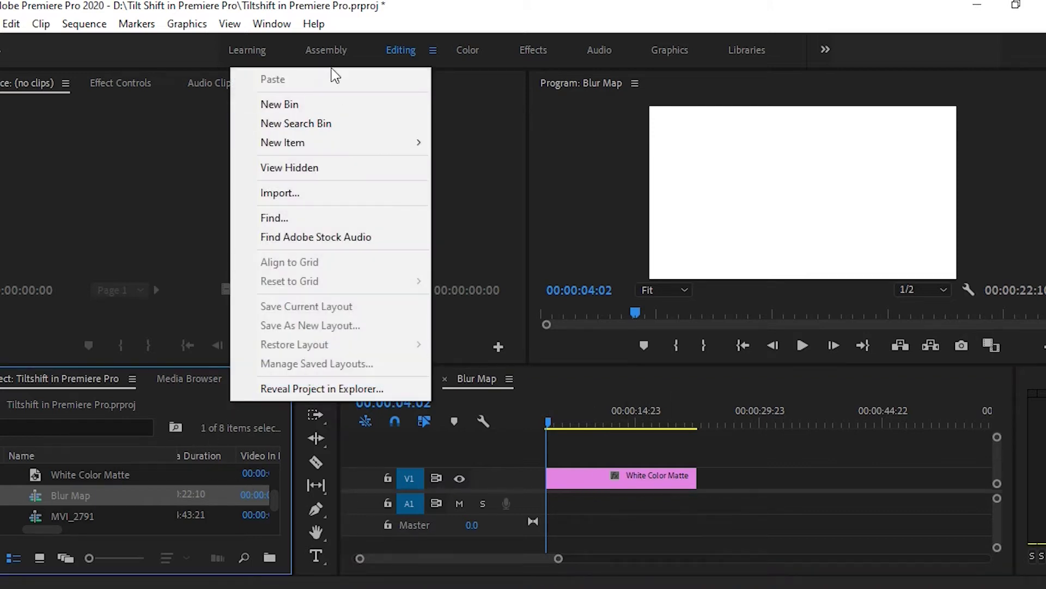
mouse_move(282, 142)
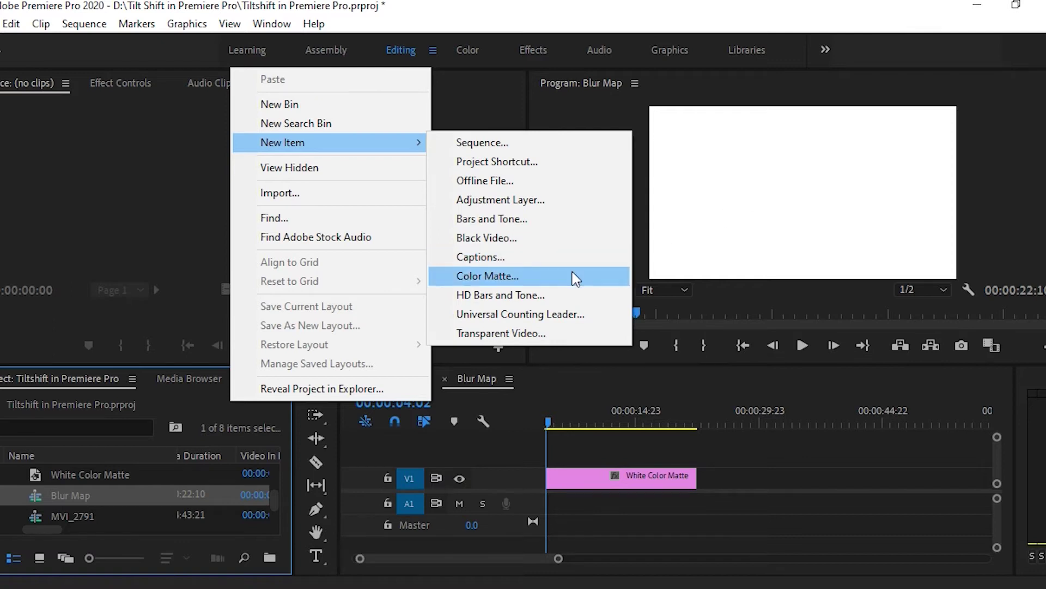
click(574, 278)
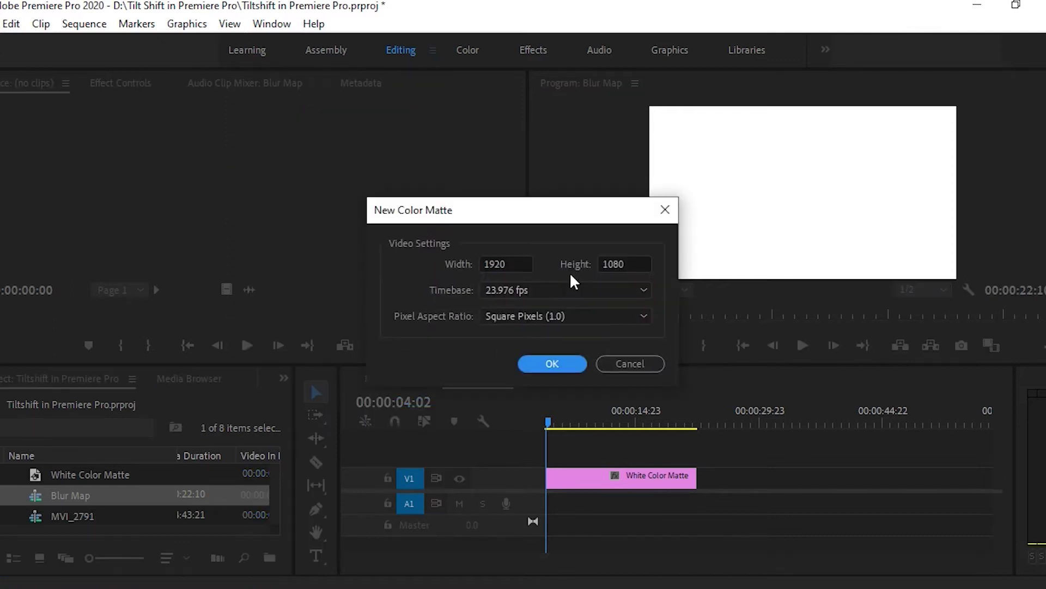
click(570, 368)
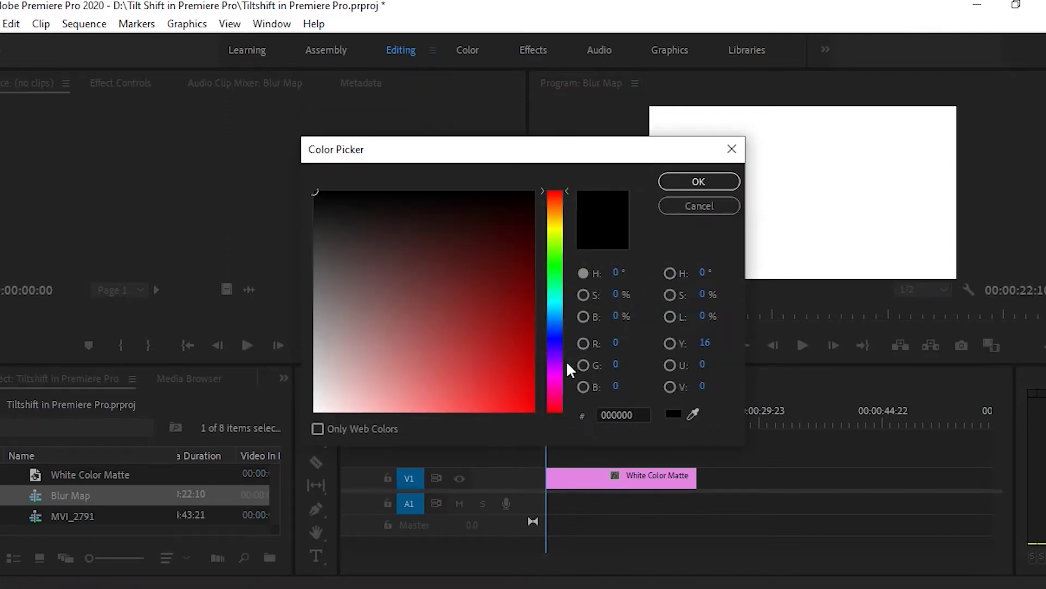
click(695, 181)
click(461, 303)
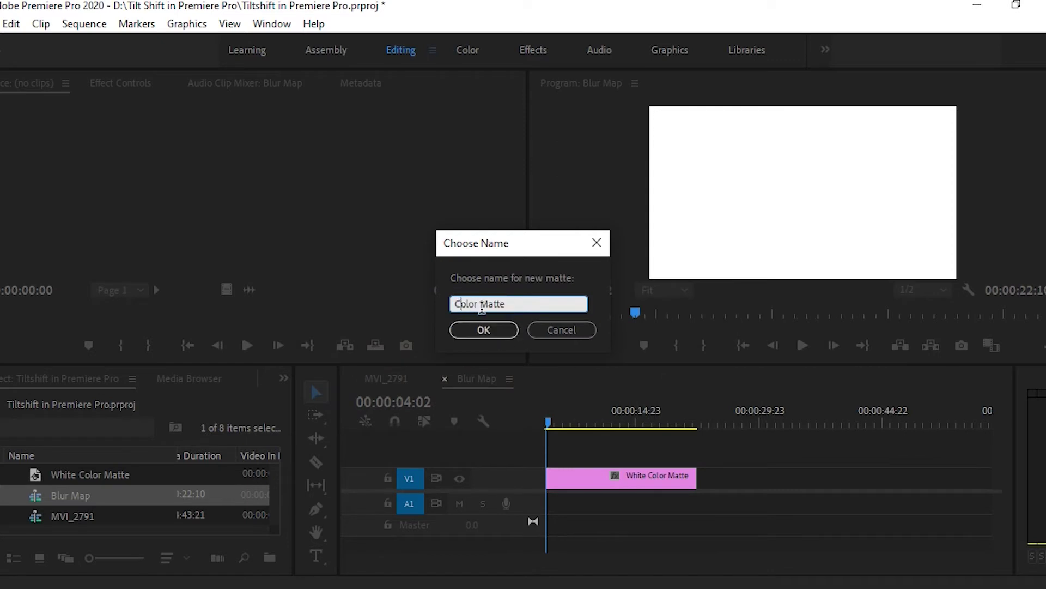
text(Black)
click(486, 334)
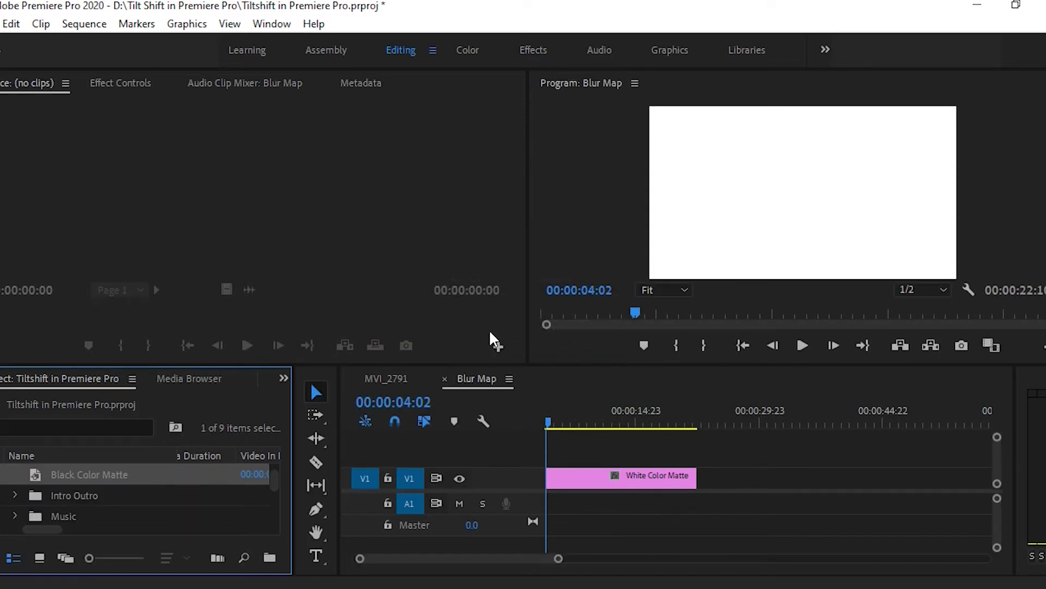
Step: Place the black matte on V2 above the white matte, extended to the same end
drag(90, 477, 595, 469)
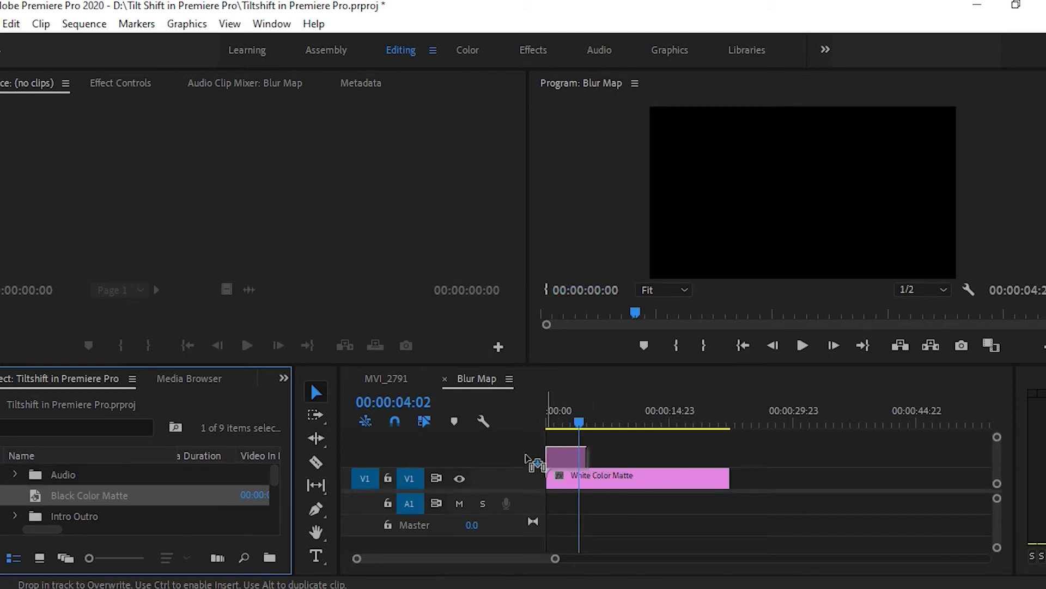
drag(587, 464, 545, 457)
drag(619, 456, 728, 456)
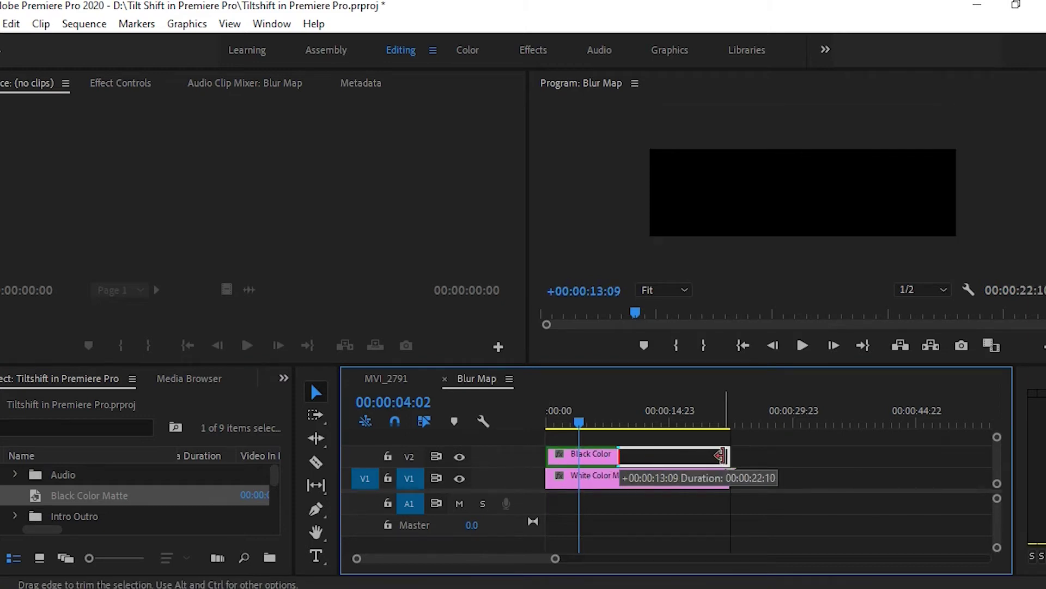
click(631, 456)
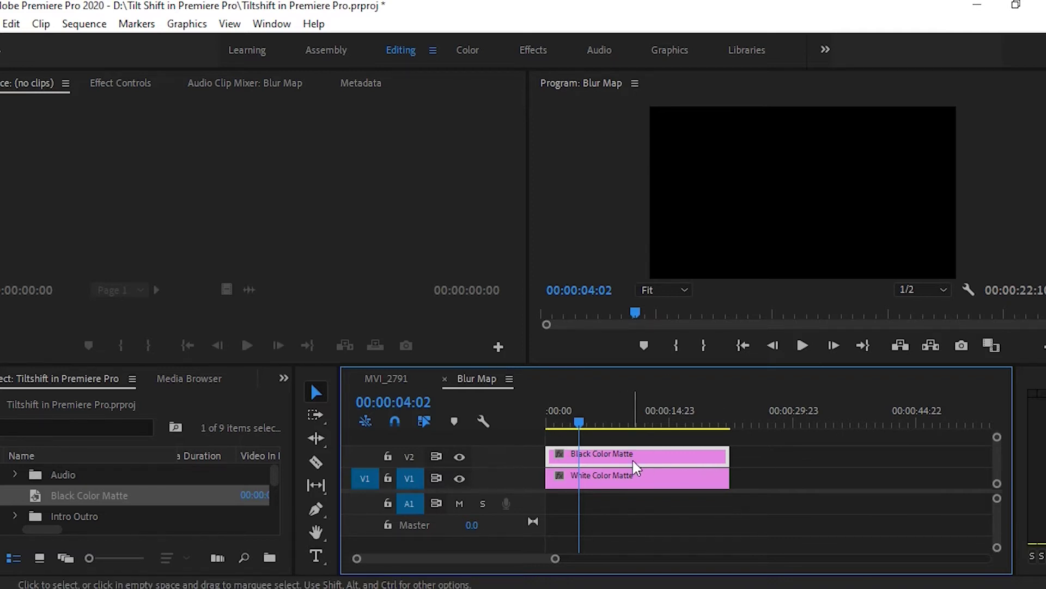
Step: Add a 4-point polygon Opacity mask to the black matte and widen it into a band
click(121, 84)
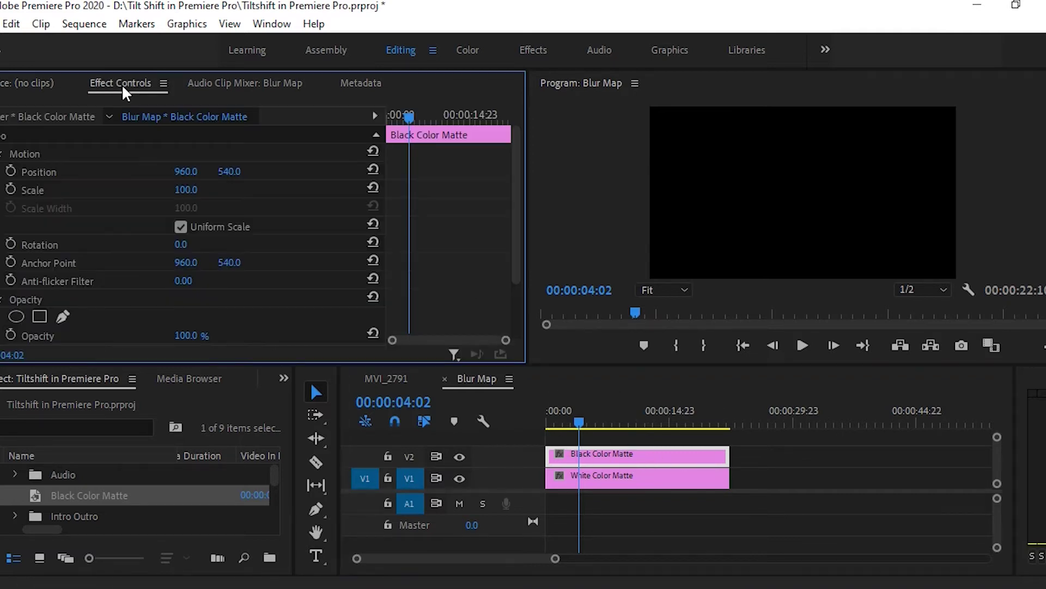
scroll(54, 275, down, 1)
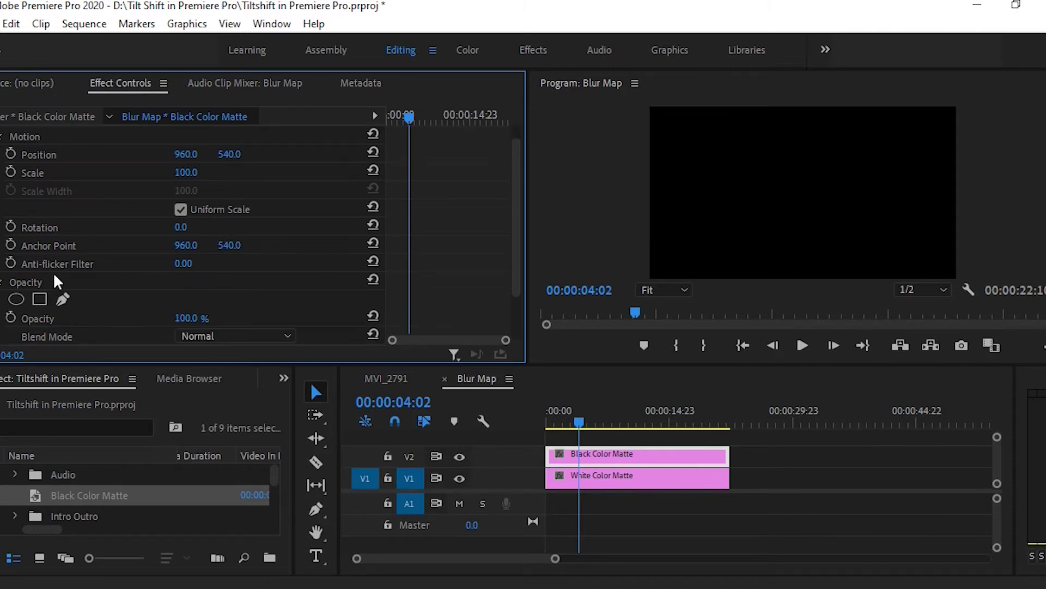
click(40, 299)
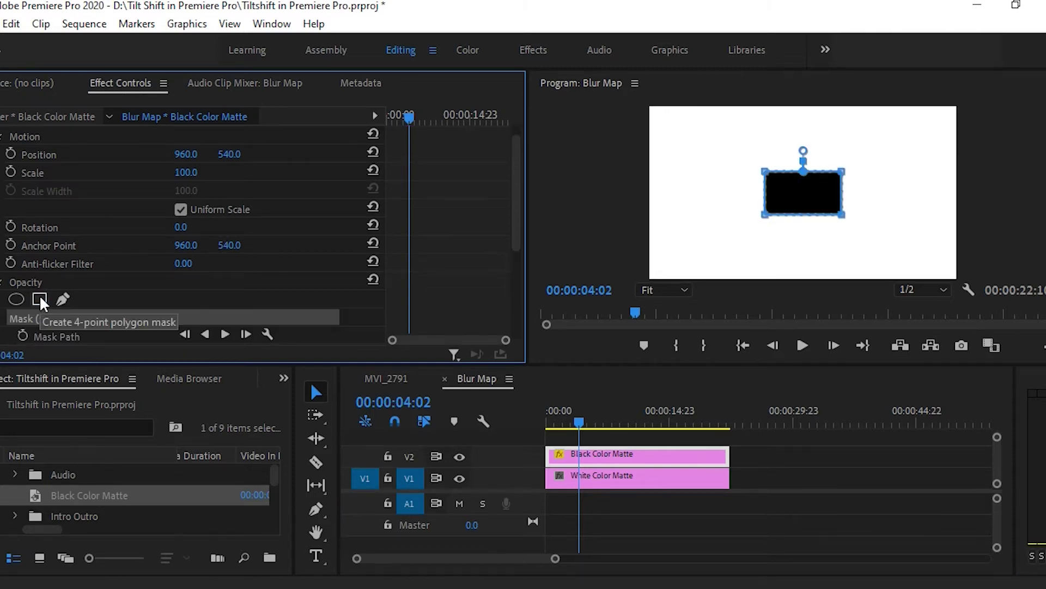
drag(733, 154, 772, 219)
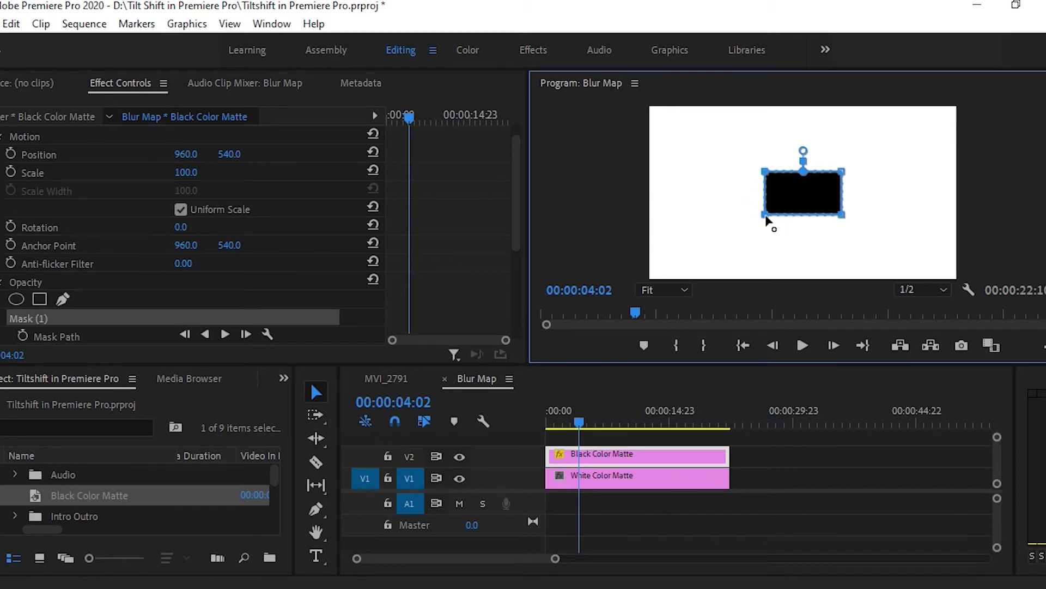
drag(768, 221, 639, 219)
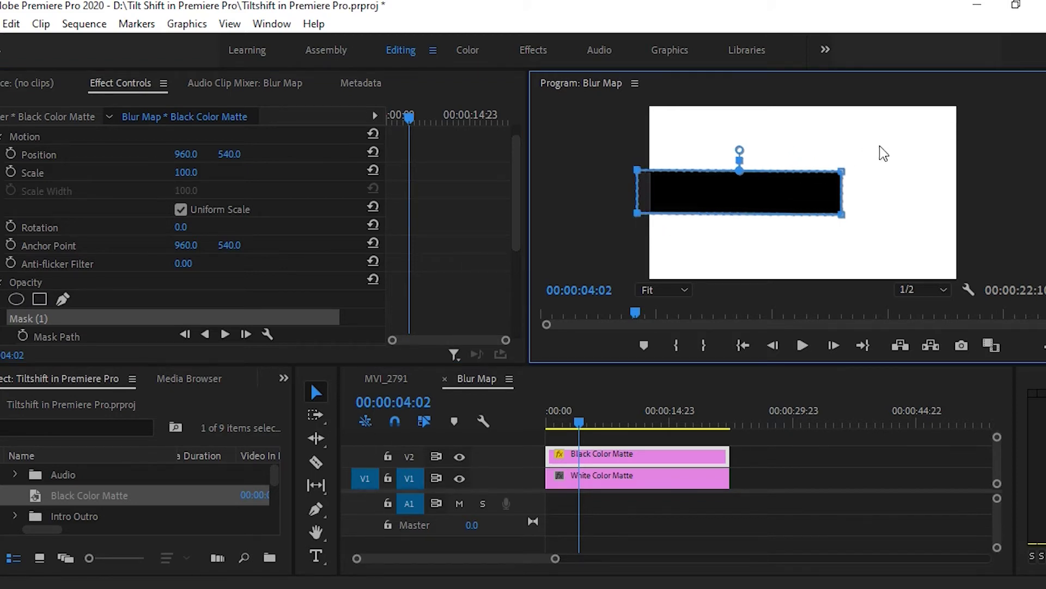
mouse_move(880, 146)
mouse_down()
mouse_move(846, 223)
mouse_move(974, 216)
mouse_up()
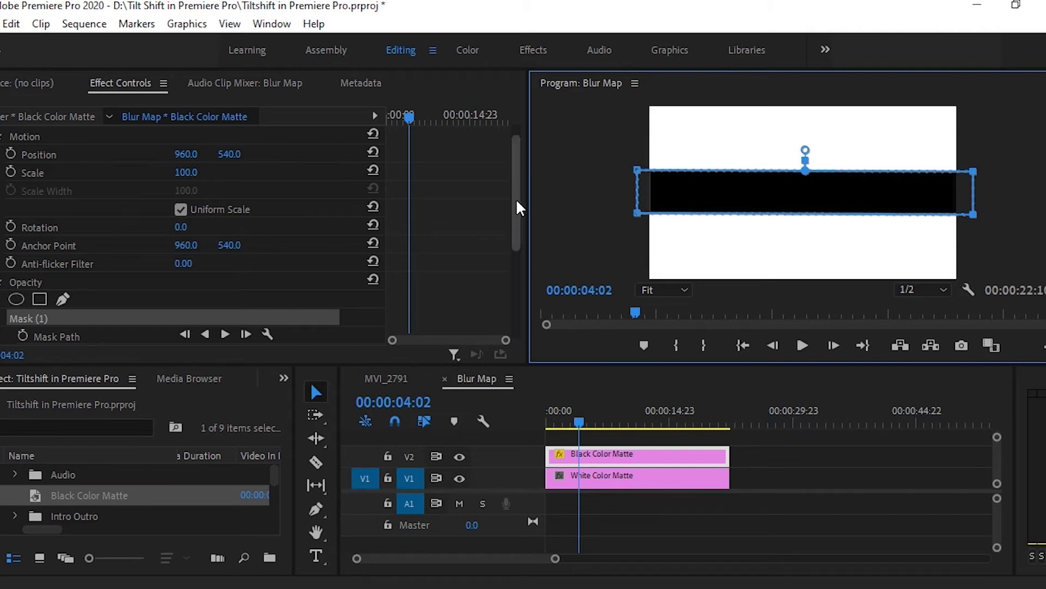
scroll(195, 273, down, 1)
scroll(194, 274, down, 3)
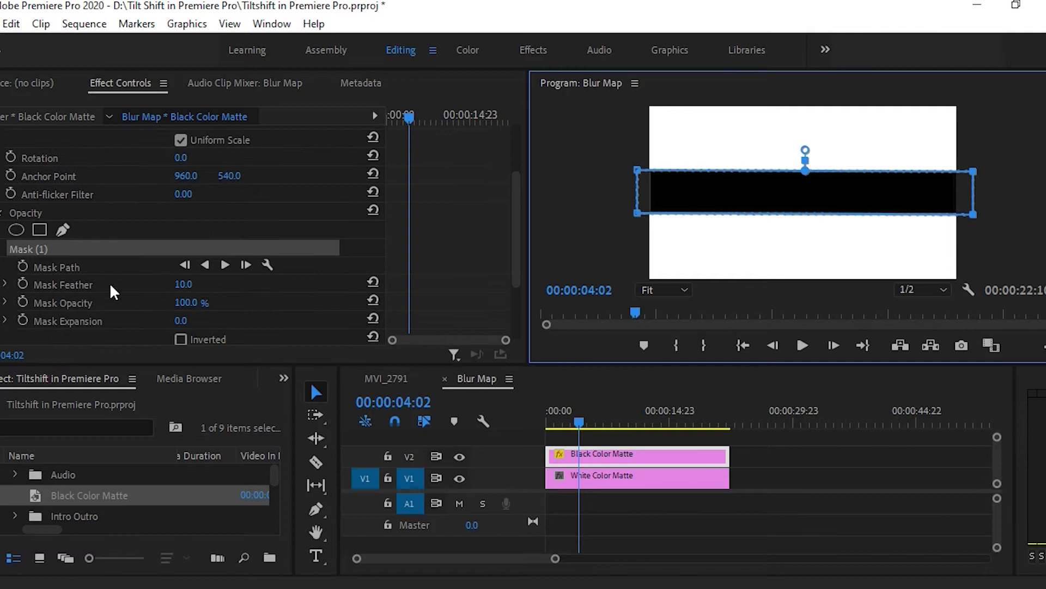
Step: Set the mask feather to about 114 for soft band edges
click(73, 283)
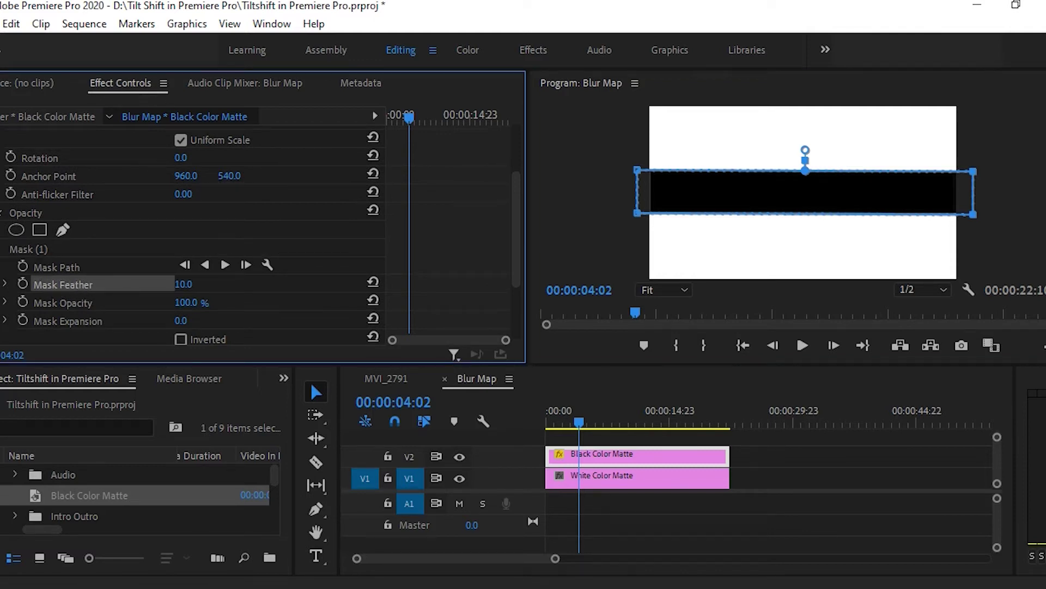
drag(184, 284, 245, 283)
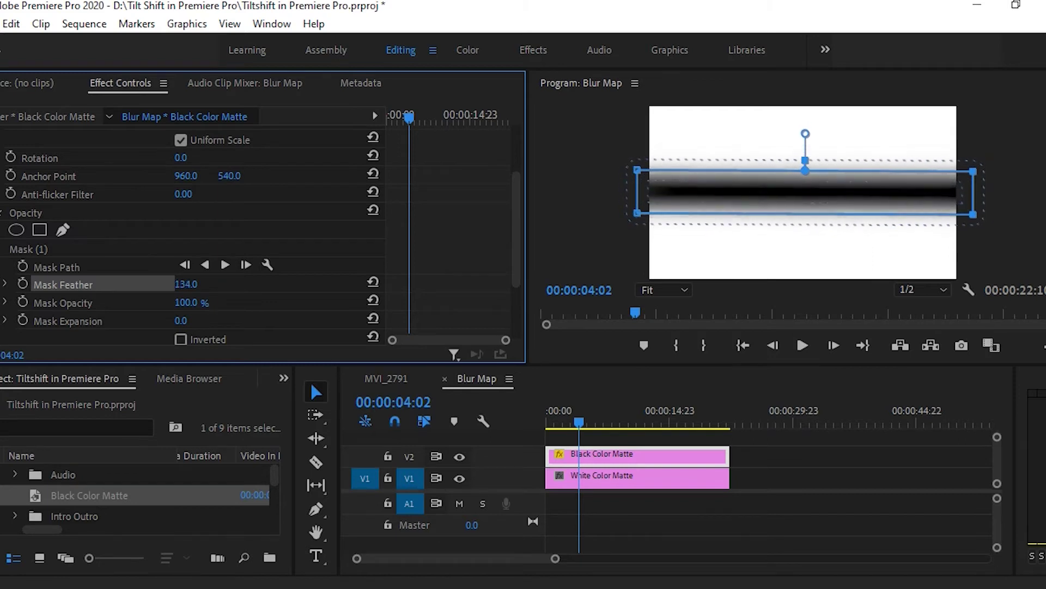
drag(245, 284, 223, 283)
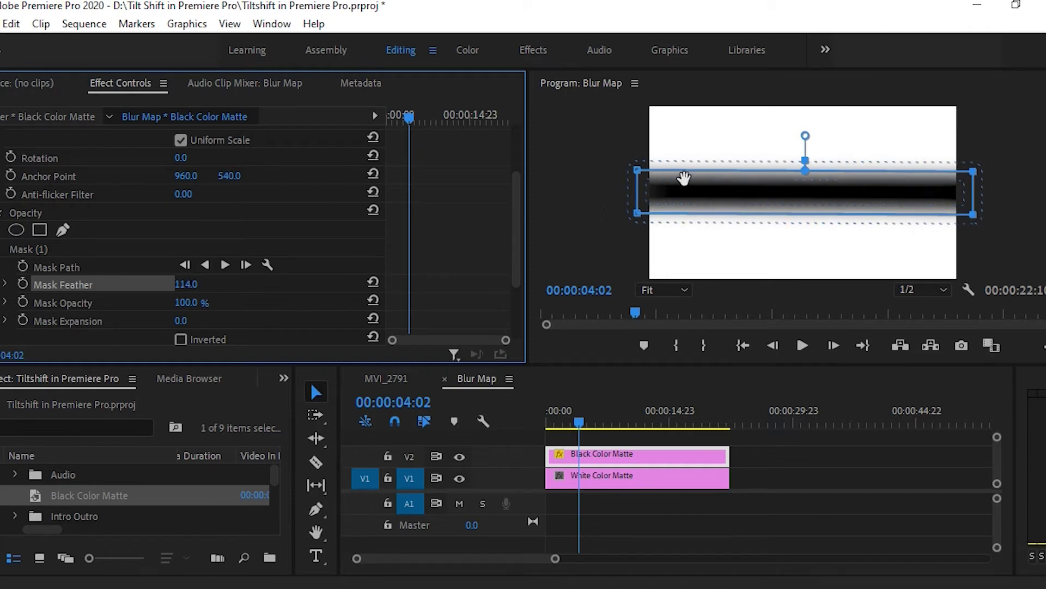
Step: Stretch the mask past the left and right frame edges, then deselect the clip
click(576, 155)
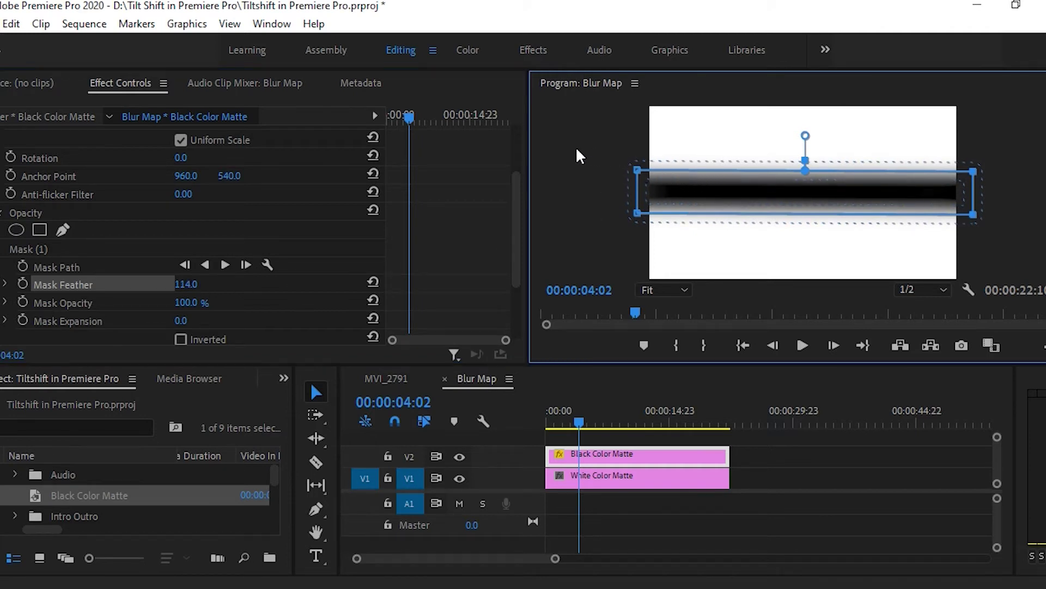
mouse_move(639, 219)
mouse_down()
mouse_move(591, 217)
mouse_move(604, 219)
mouse_up()
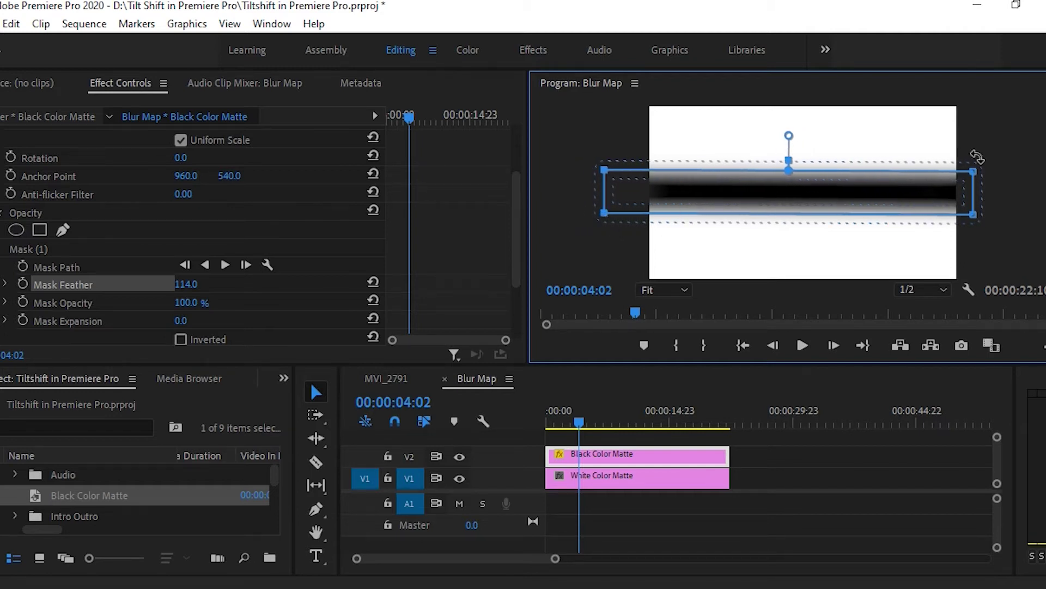
drag(972, 218, 1015, 217)
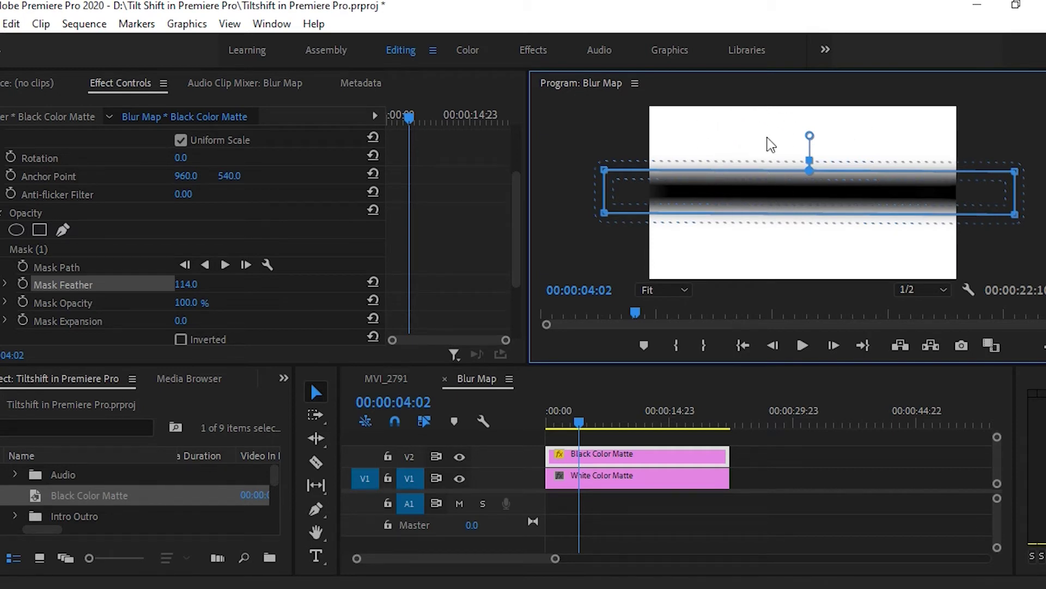
click(781, 446)
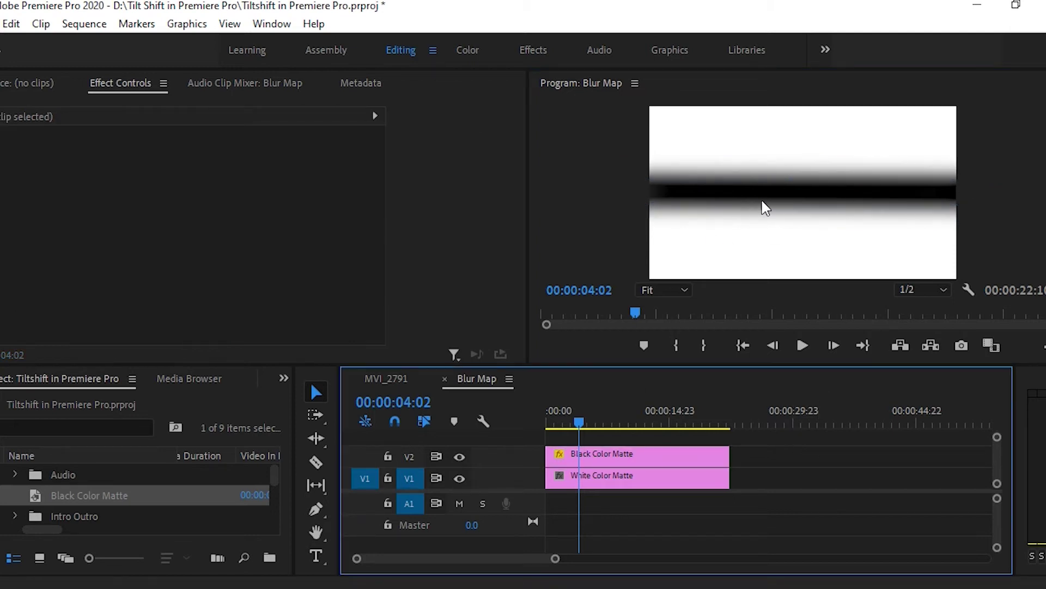
Step: Back in MVI_2791, search 'compo' and drag Compound Blur onto the DJI_0296 clip
click(404, 377)
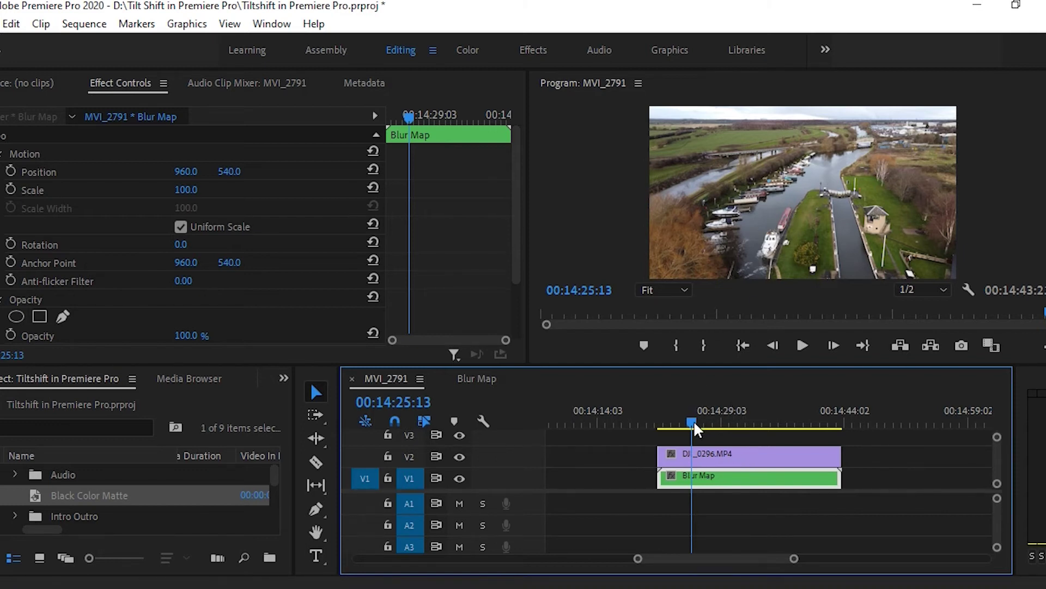
mouse_move(694, 420)
mouse_down()
mouse_move(784, 425)
mouse_move(683, 429)
mouse_up()
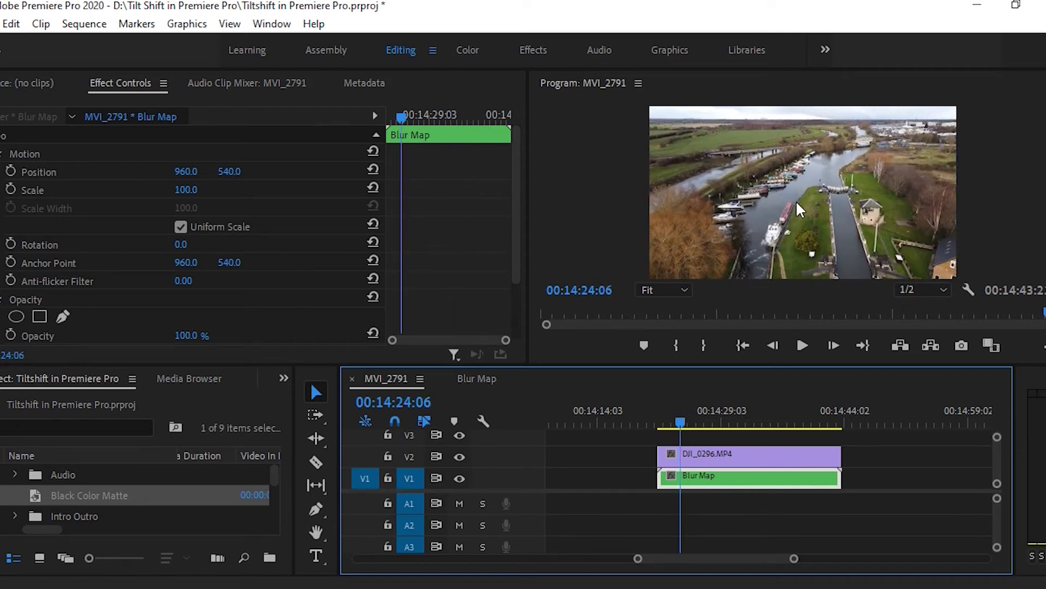
click(739, 455)
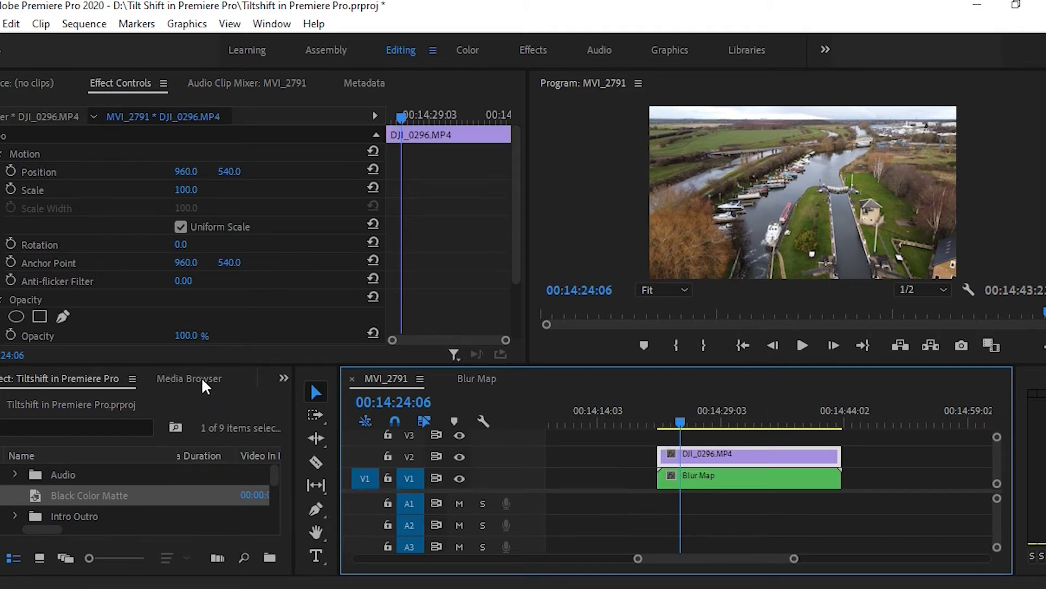
click(202, 396)
scroll(204, 385, down, 3)
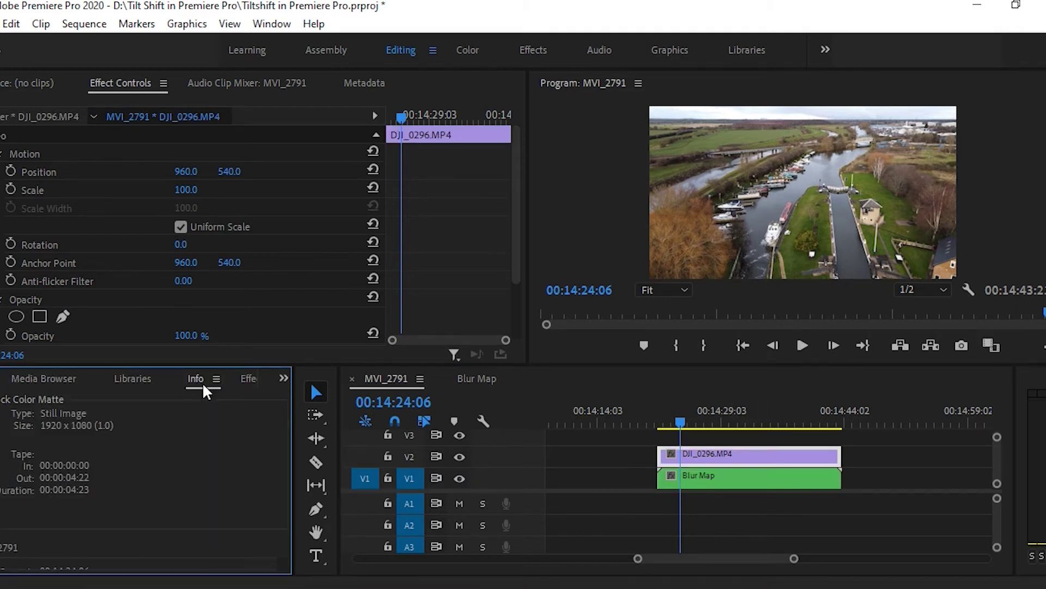
scroll(202, 382, down, 1)
click(39, 398)
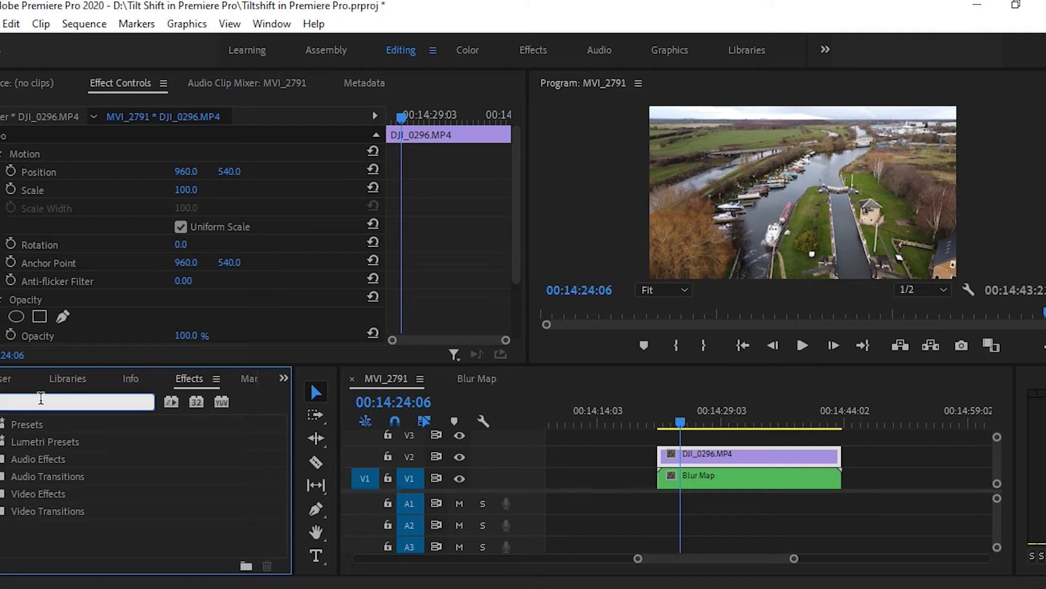
text(compo)
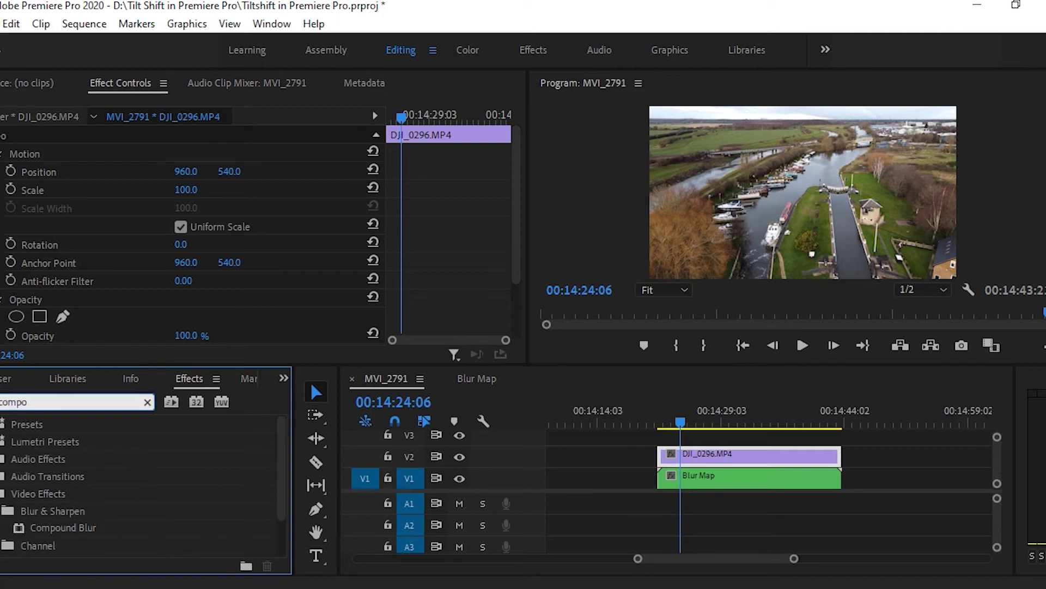
text(nd)
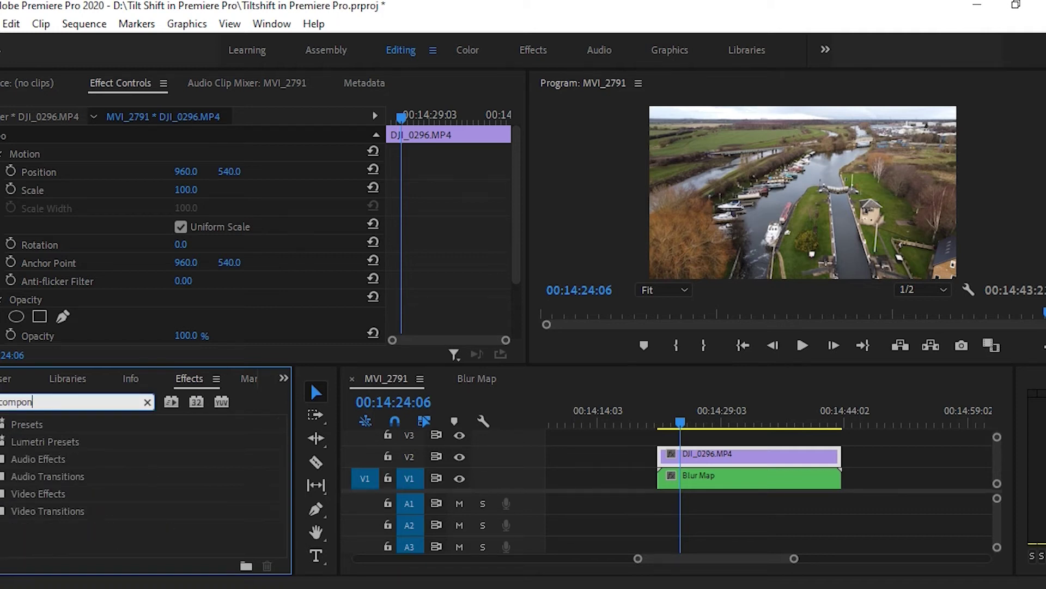
key(BackSpace)
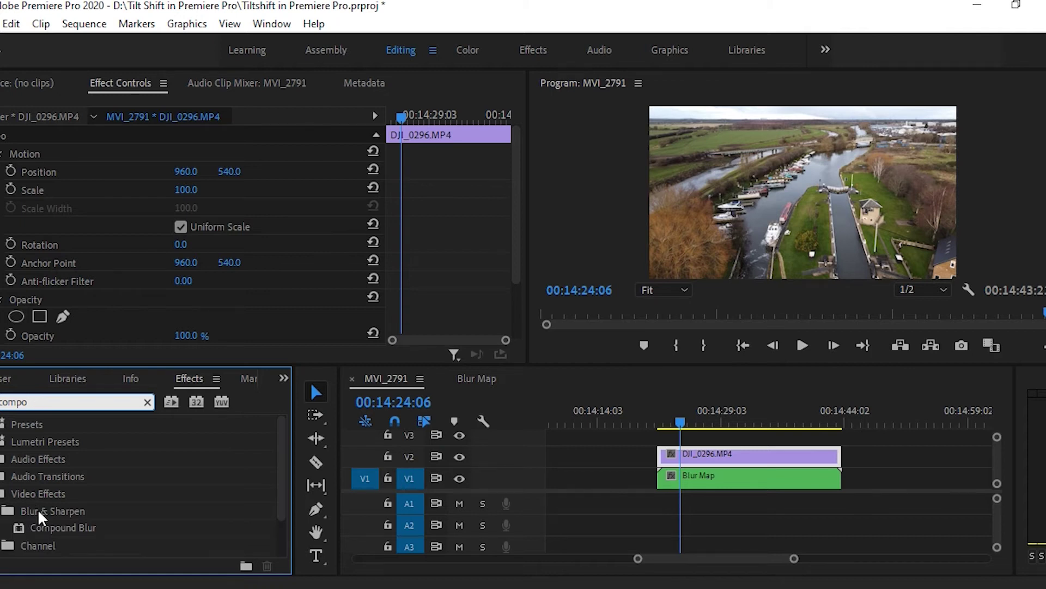
drag(59, 533, 765, 454)
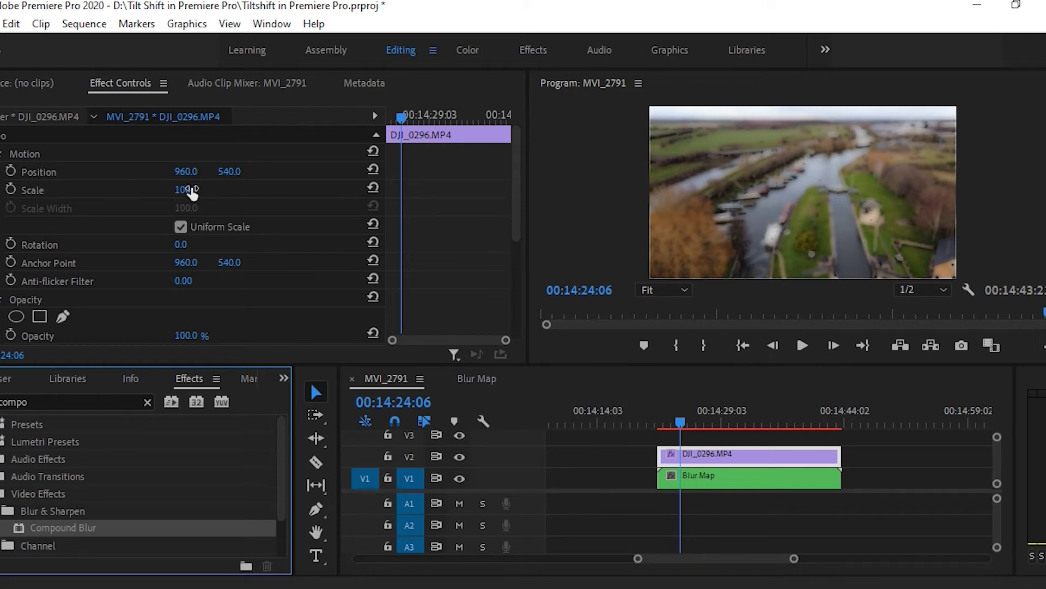
scroll(347, 260, down, 3)
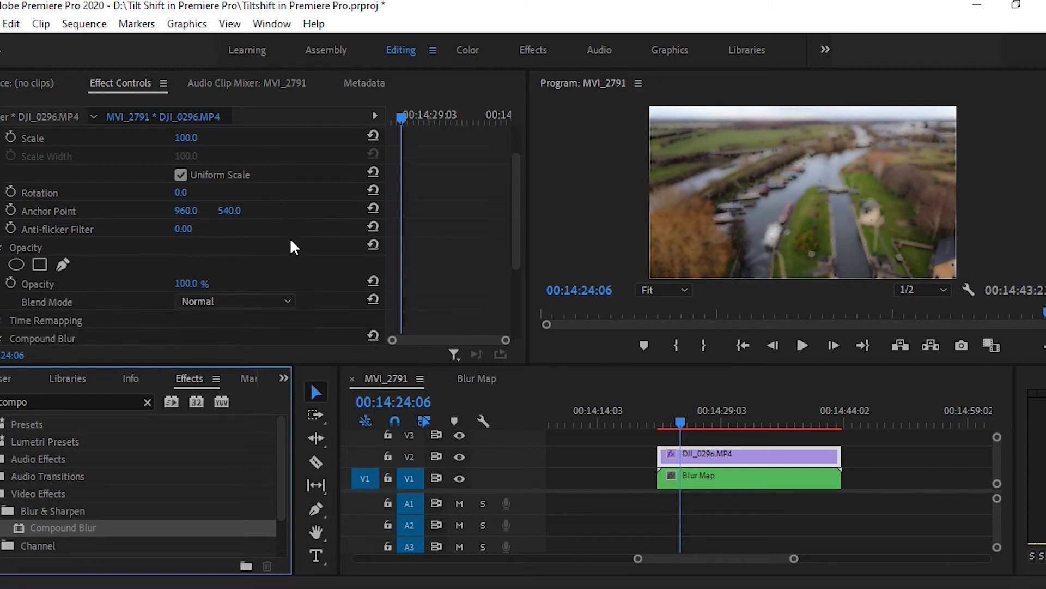
scroll(291, 238, down, 2)
scroll(291, 237, down, 1)
scroll(257, 243, down, 2)
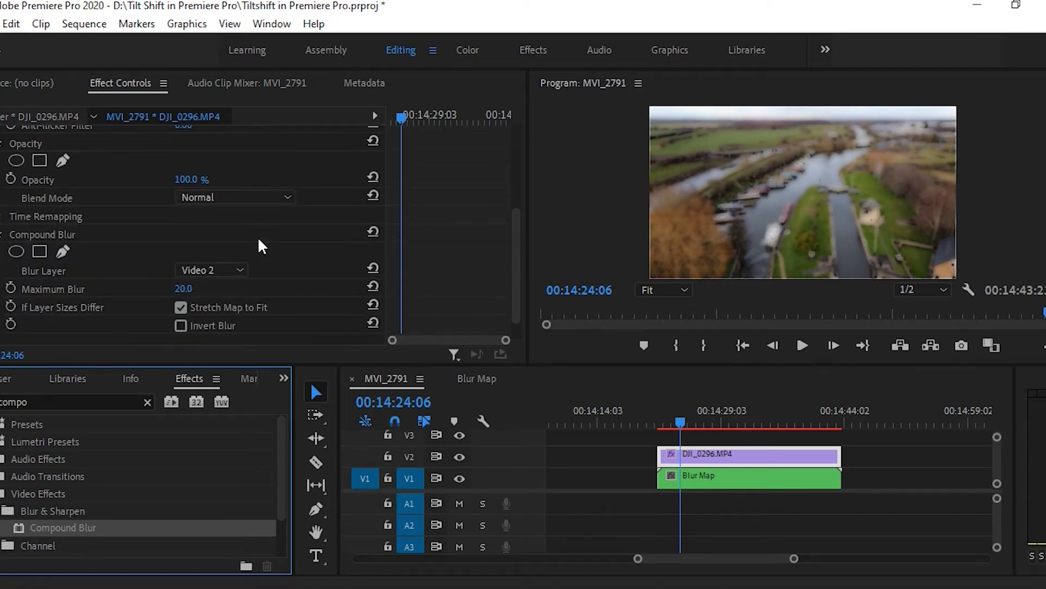
scroll(258, 243, down, 1)
Step: Set Compound Blur's Blur Layer to Video 1
click(238, 252)
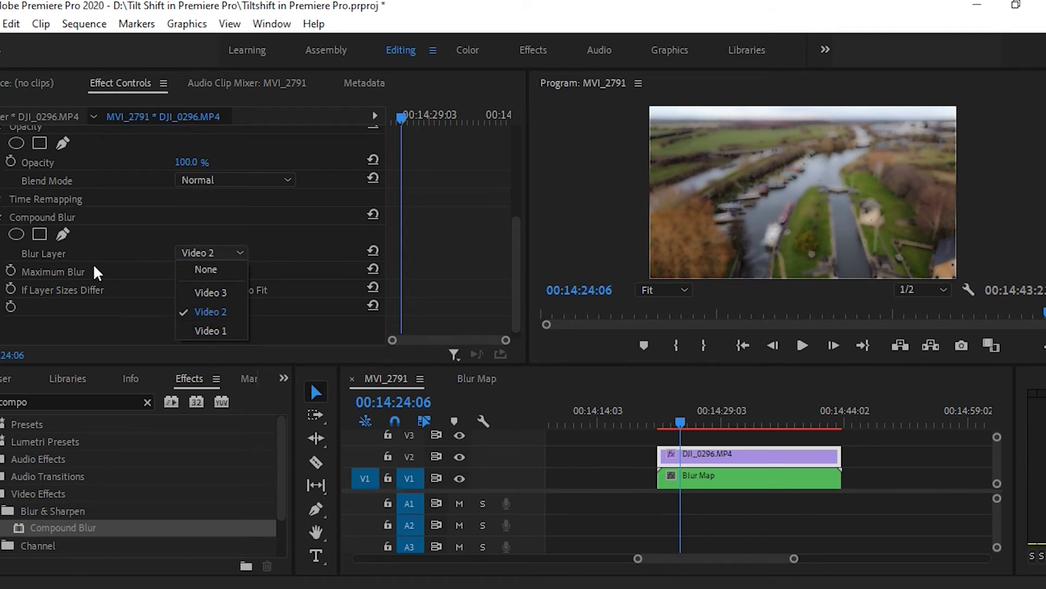
click(210, 330)
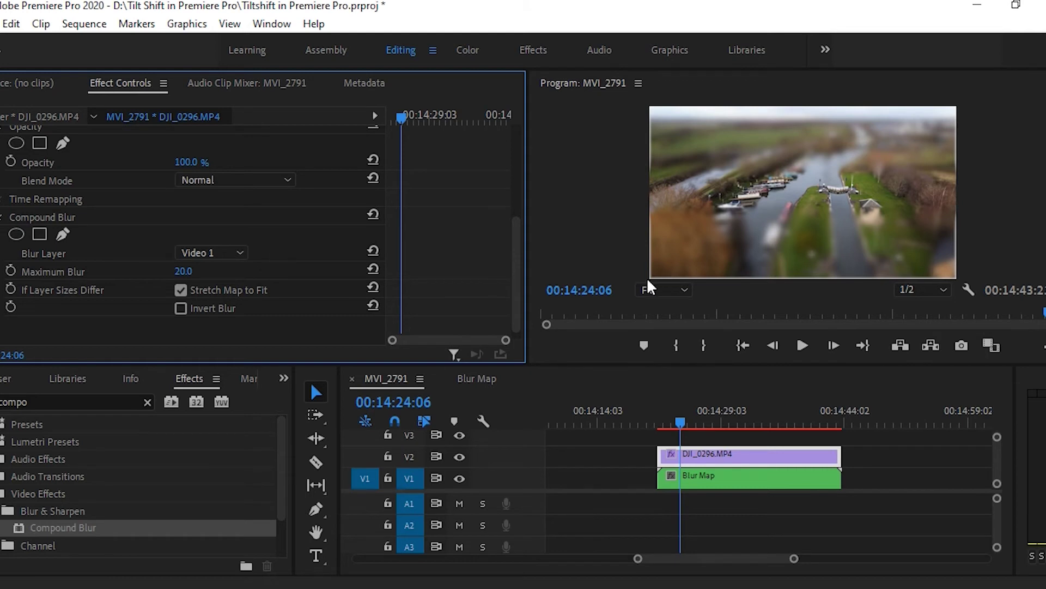
scroll(362, 218, up, 2)
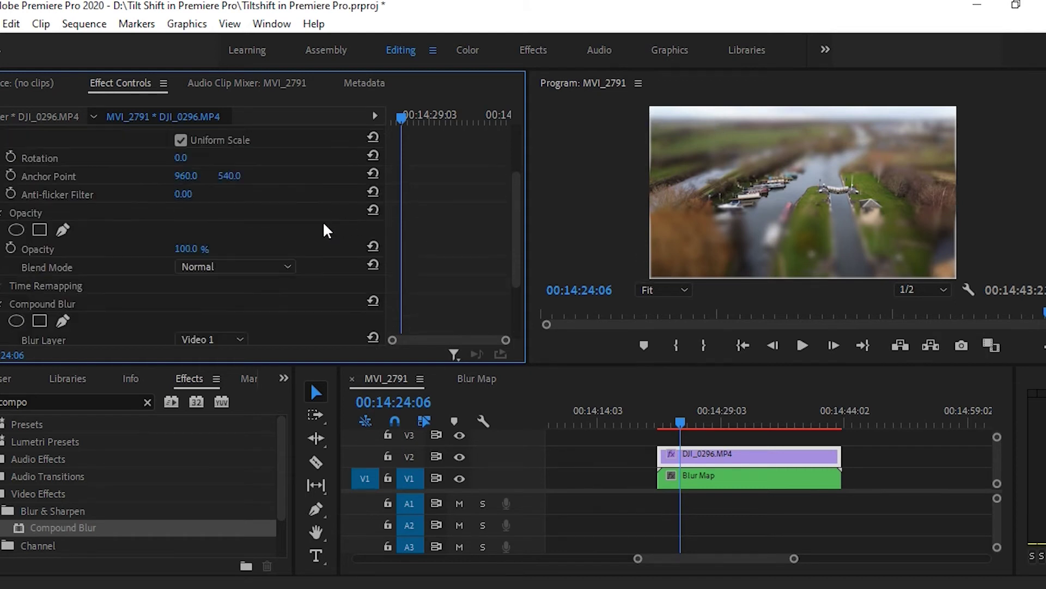
scroll(327, 229, up, 3)
Step: Set the drone clip's Motion Scale to 103
click(182, 190)
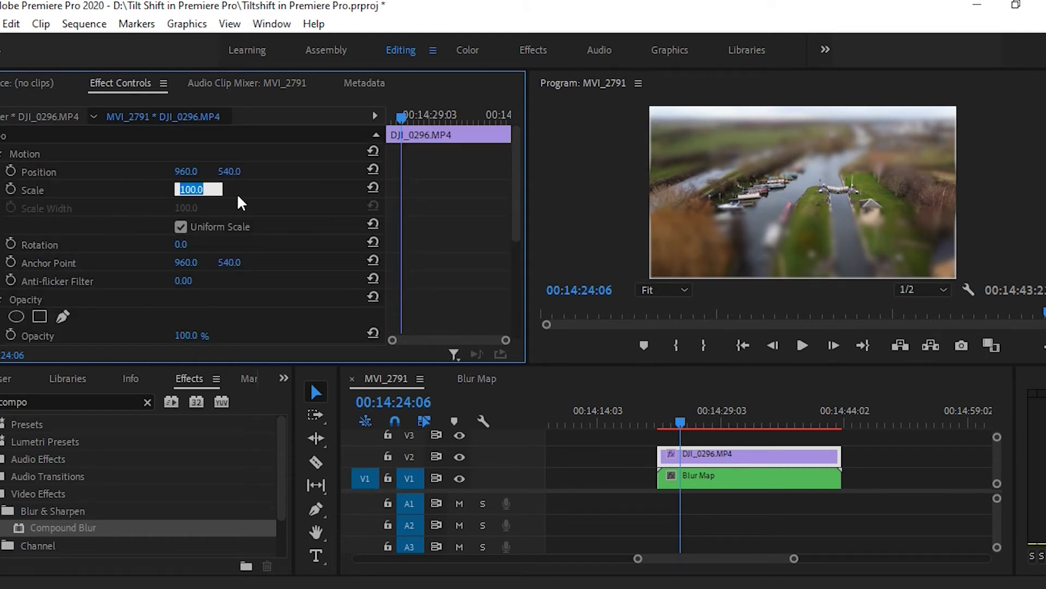
text(103)
key(Return)
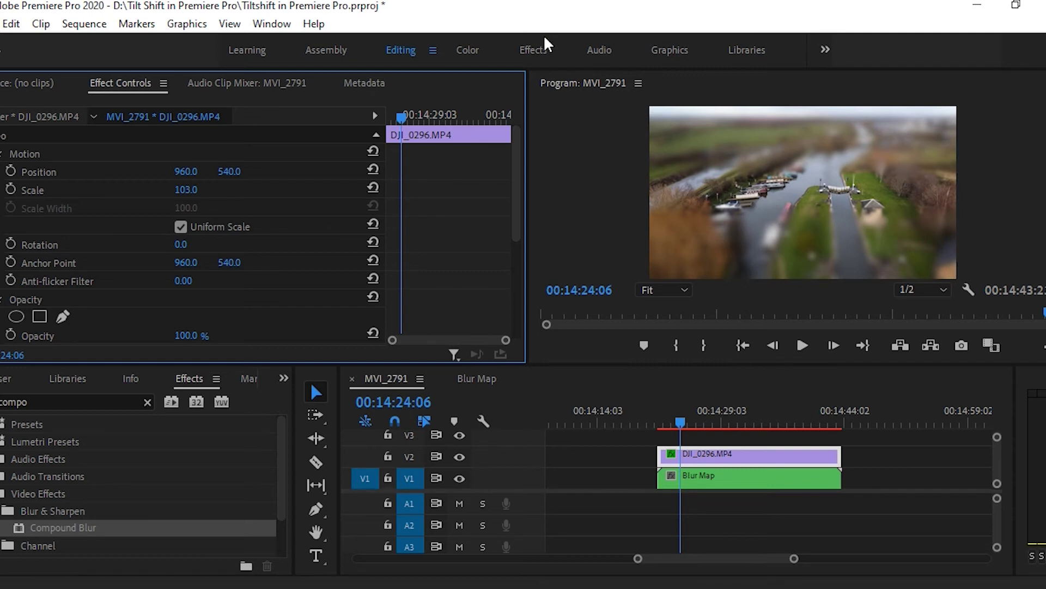
Step: In the Color workspace, set Blacks to about -16.9, Shadows -7.7, Contrast 38.5
click(467, 50)
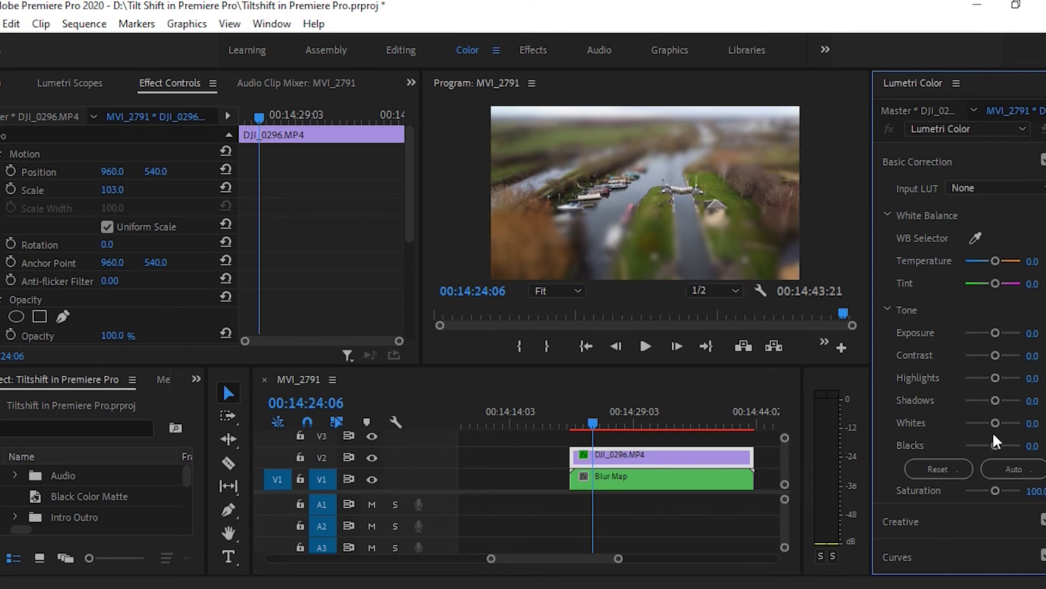
drag(1000, 446, 987, 446)
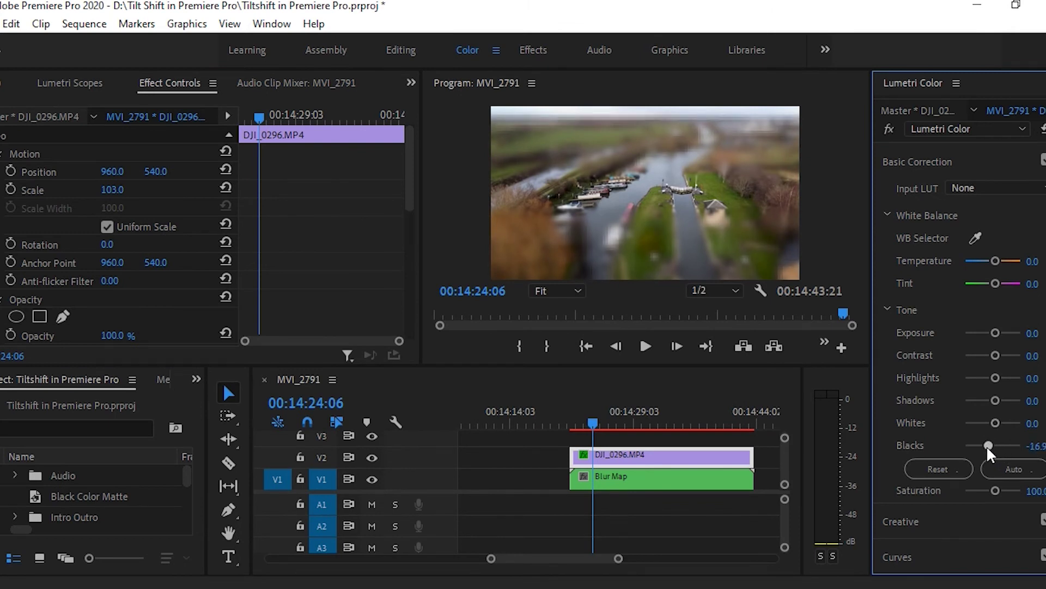
drag(993, 402, 987, 401)
drag(1000, 354, 997, 330)
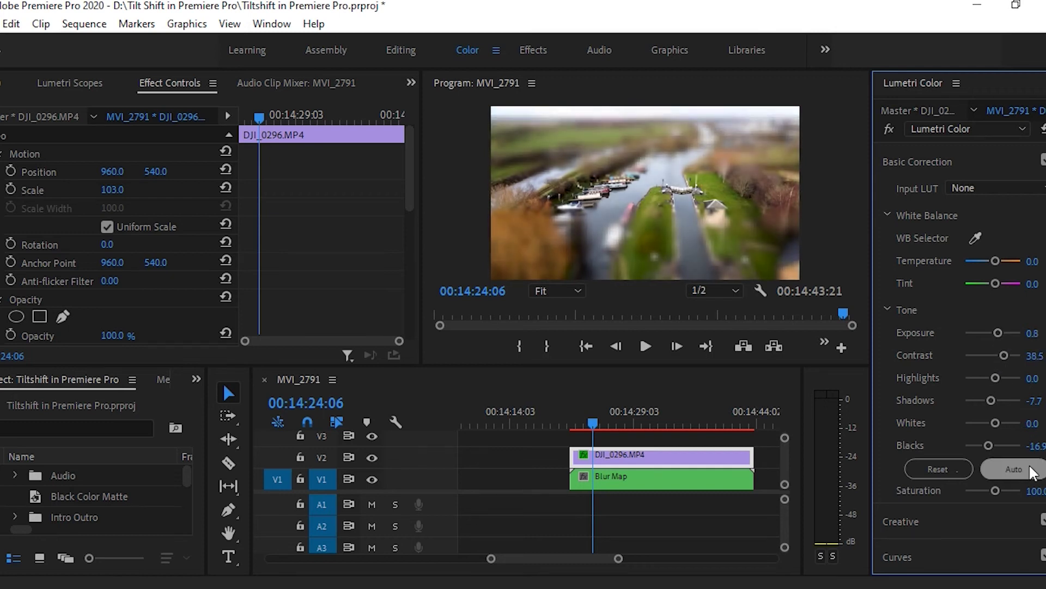
scroll(930, 507, down, 2)
scroll(931, 508, down, 2)
Step: Set Creative Vibrance to 40 and Saturation to 130, then preview the graded clip
click(926, 434)
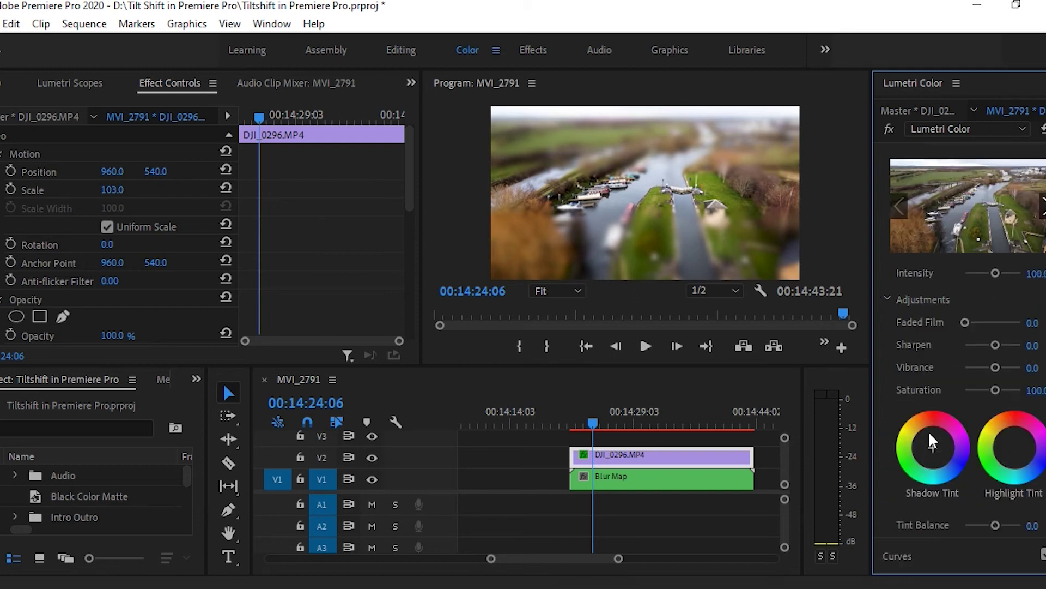
click(1035, 367)
key(Return)
key(Tab)
key(Return)
mouse_move(590, 419)
mouse_down()
mouse_move(700, 431)
mouse_move(594, 434)
mouse_move(712, 432)
mouse_move(595, 441)
mouse_up()
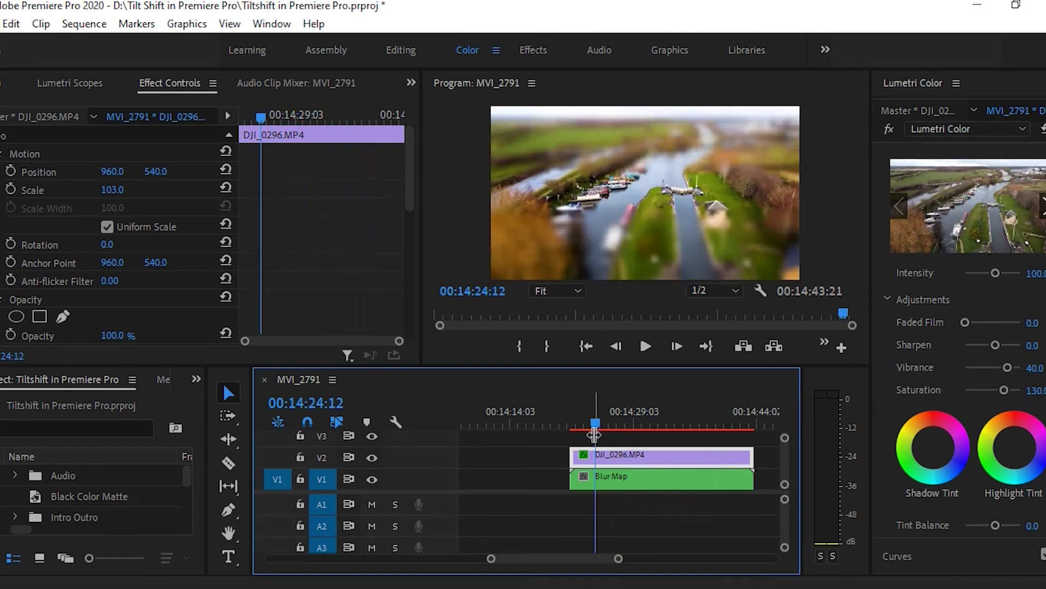